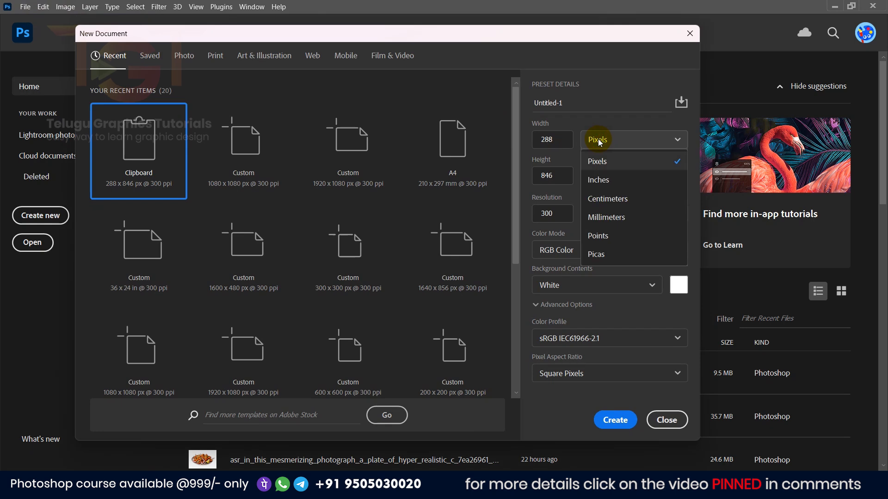
Step: Create a new document 1080 px wide and 1080 px high at a resolution of 300 pixels/inch
left_click_drag(566, 140, 501, 143)
type("1")
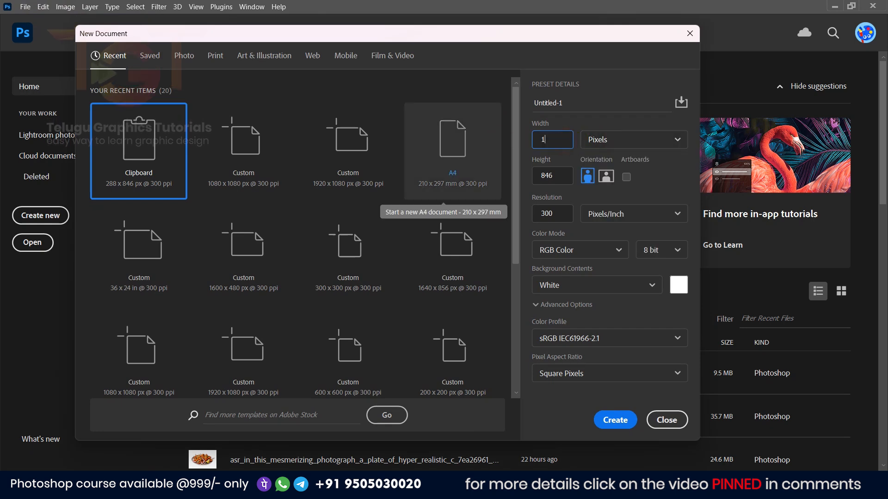
key("Tab")
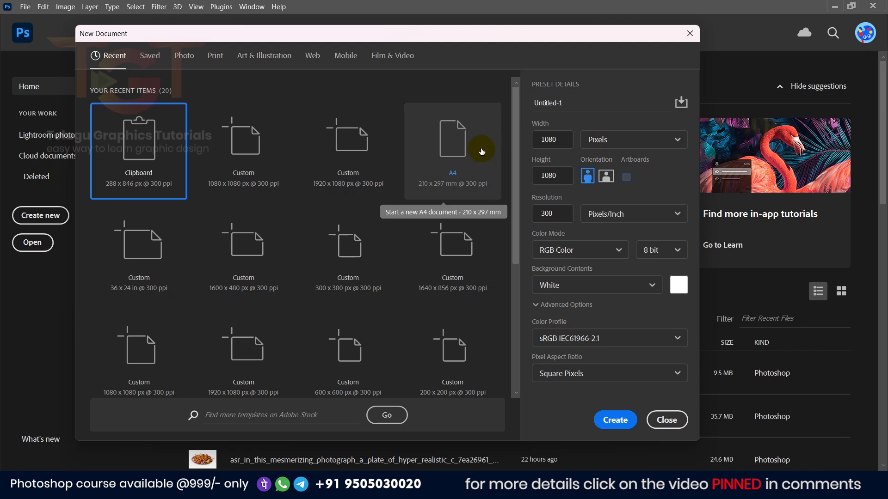
key("Tab")
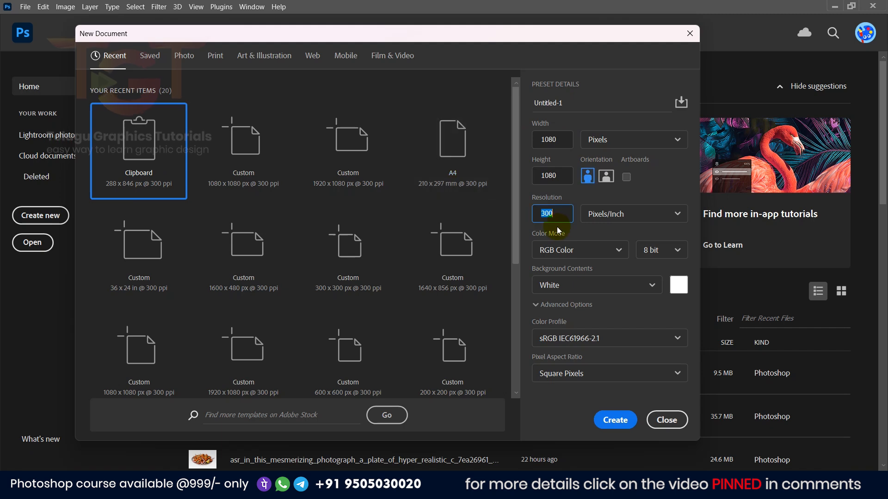
left_click(613, 421)
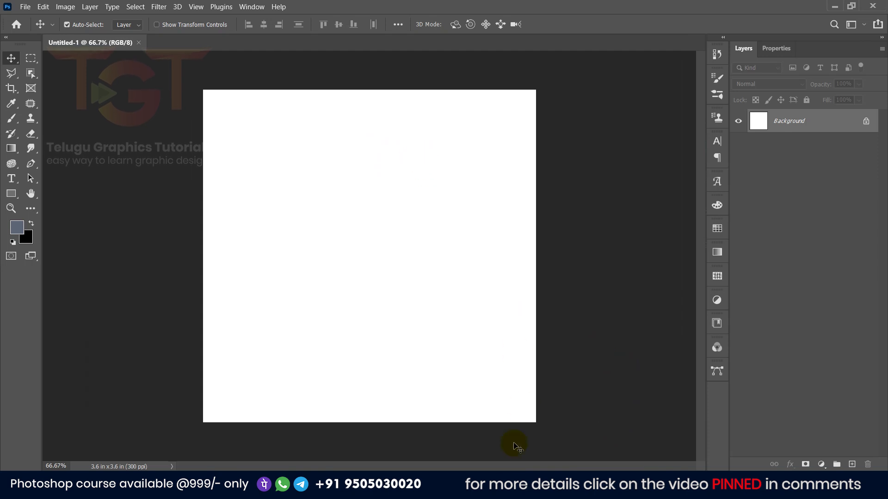
Step: Place the MOUNTAINS image in the document and enlarge it to cover the whole canvas
left_click(515, 485)
left_click_drag(124, 127, 578, 486)
left_click(578, 486)
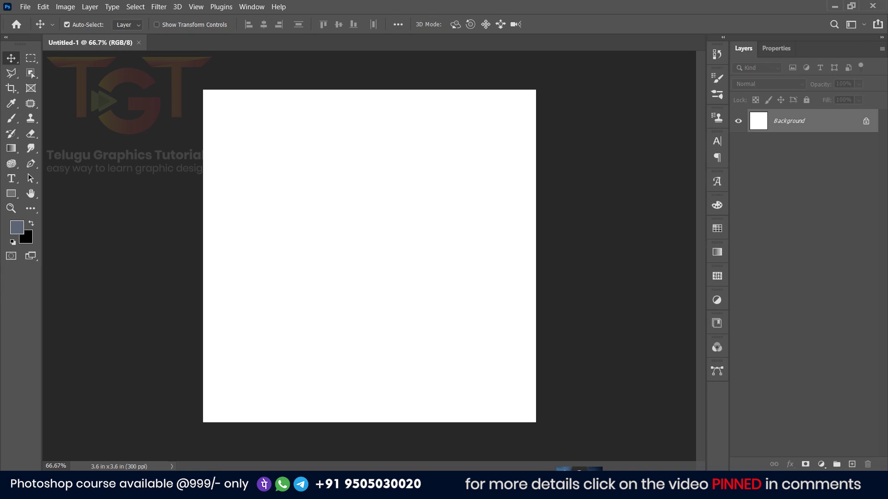
left_click_drag(378, 277, 376, 272)
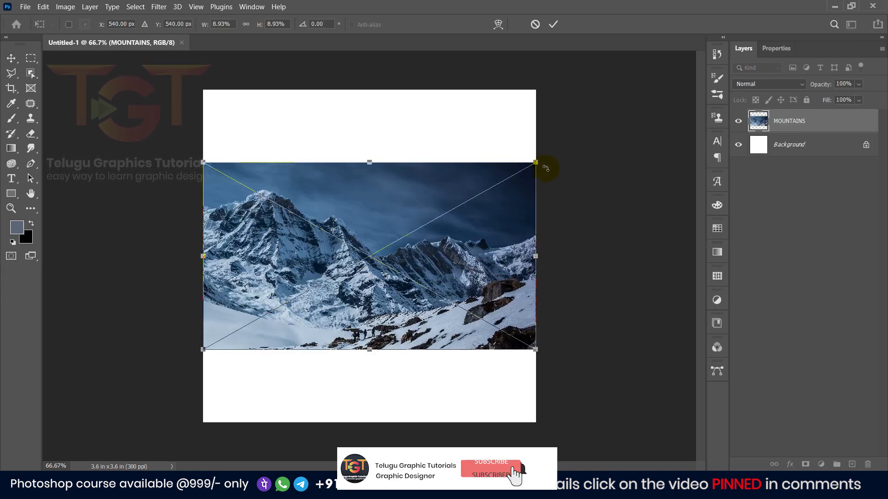
left_click_drag(535, 162, 647, 52)
left_click_drag(490, 199, 517, 199)
key("Return")
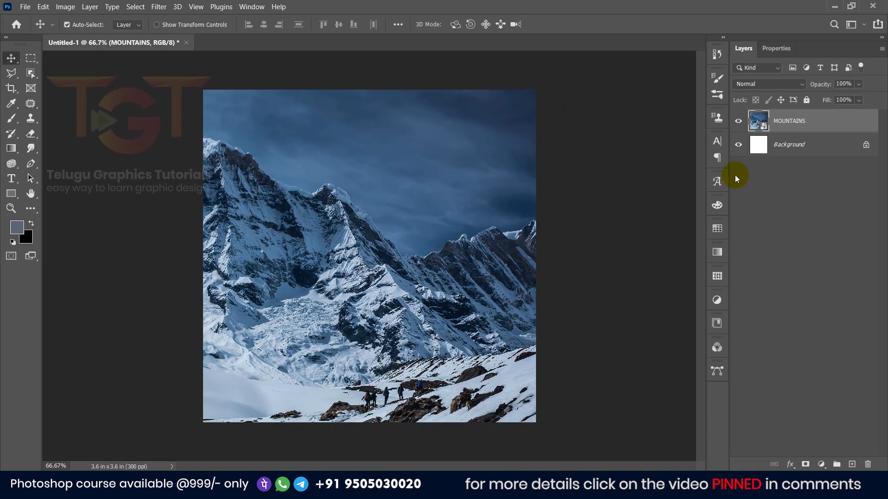
Step: Add a Solid Color fill layer directly above the Background layer
left_click(795, 147)
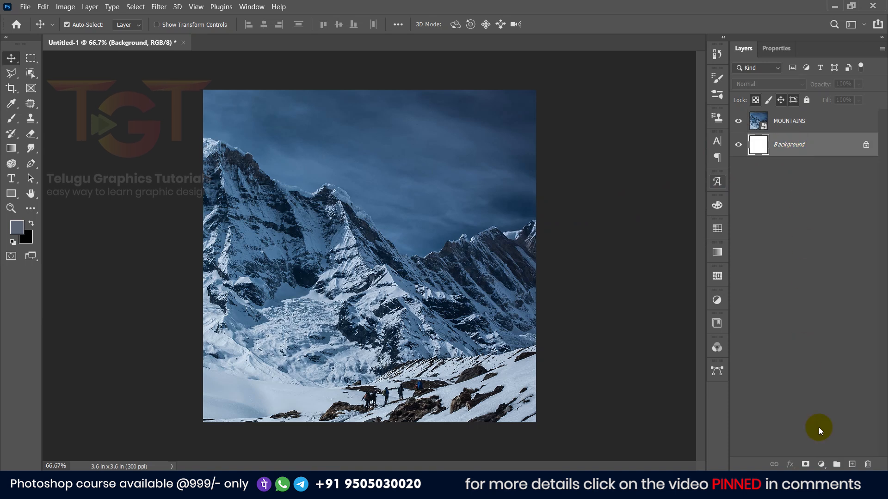
left_click(821, 464)
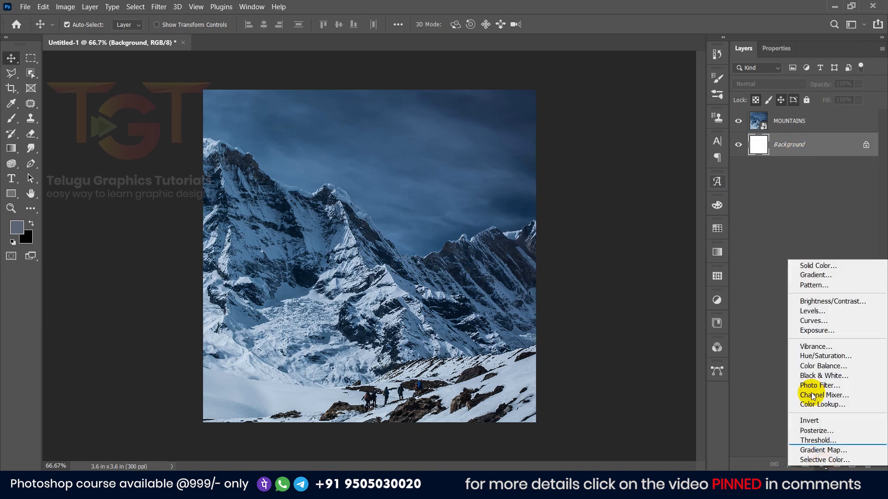
left_click(811, 267)
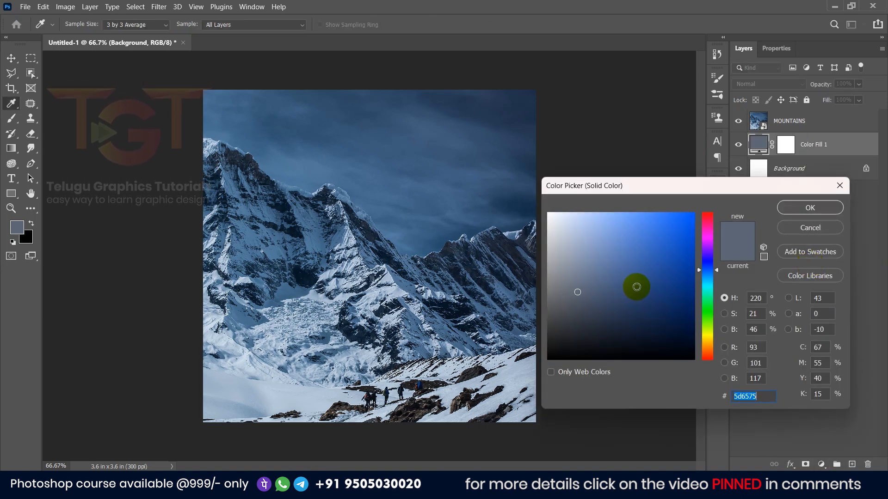
Step: Try a bright red, f30c0c, as the fill layer's color
left_click_drag(706, 262, 707, 354)
left_click_drag(706, 230, 701, 212)
left_click(692, 214)
left_click(675, 296)
left_click_drag(646, 288, 652, 247)
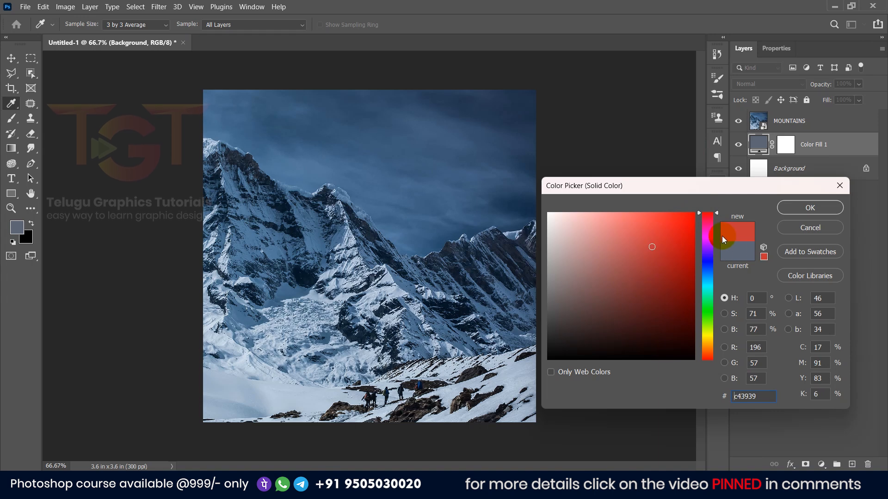
left_click(687, 220)
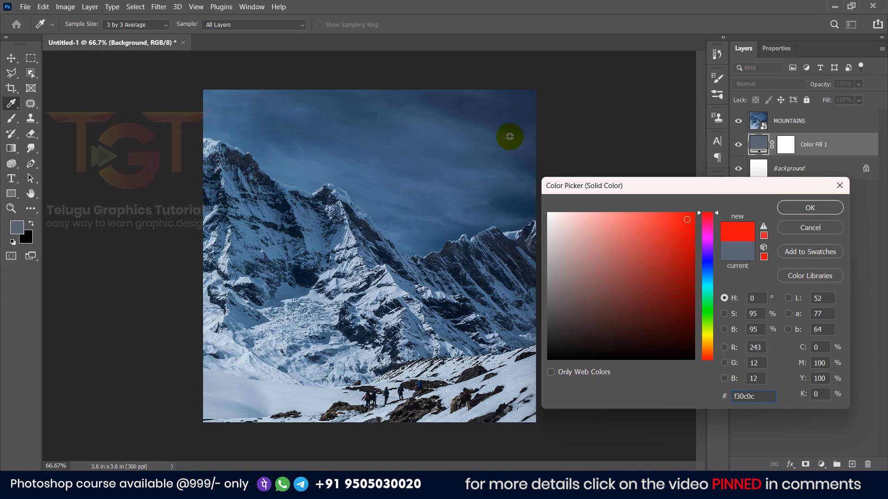
Step: Sample a dark blue, 2a4e70, from the mountain photo as the fill layer's color
left_click(279, 368)
left_click(356, 327)
left_click(393, 297)
left_click(353, 238)
left_click(343, 214)
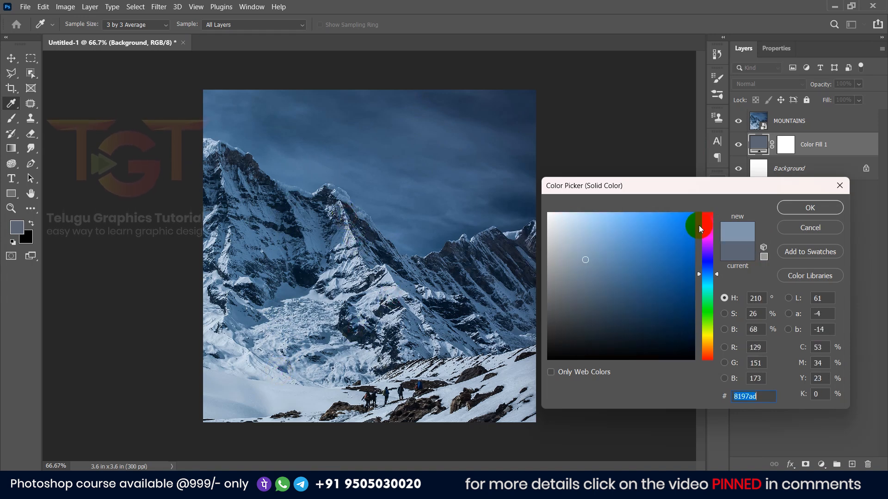
left_click(306, 281)
left_click(327, 245)
left_click(282, 209)
left_click(249, 244)
left_click(416, 253)
left_click(435, 243)
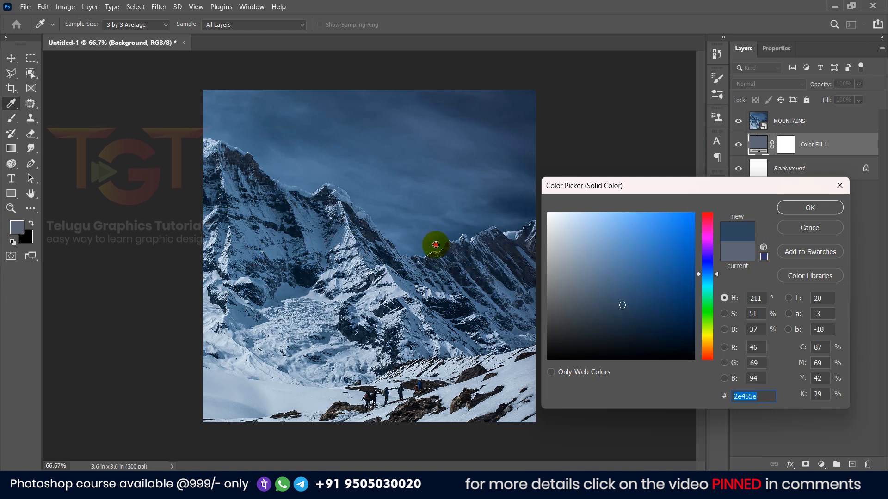
Step: Raise the fill color's saturation to 86% to get the deeper blue 104170 and accept it
left_click(725, 315)
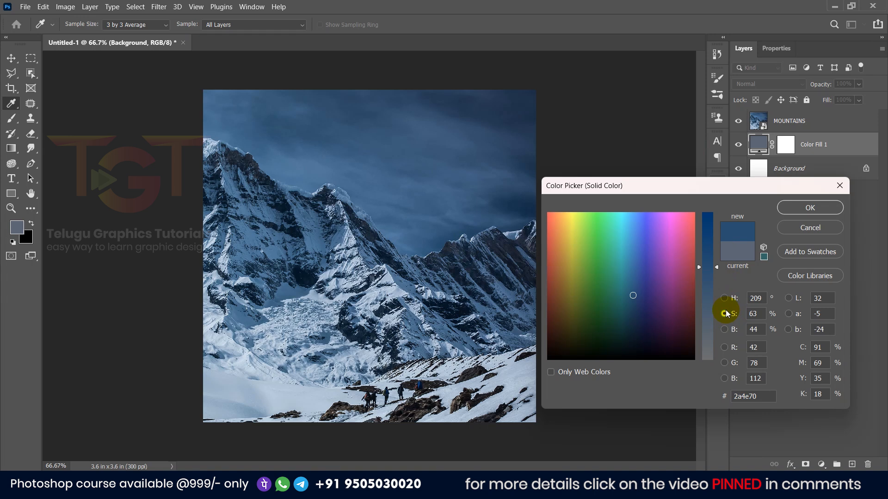
left_click_drag(716, 267, 713, 234)
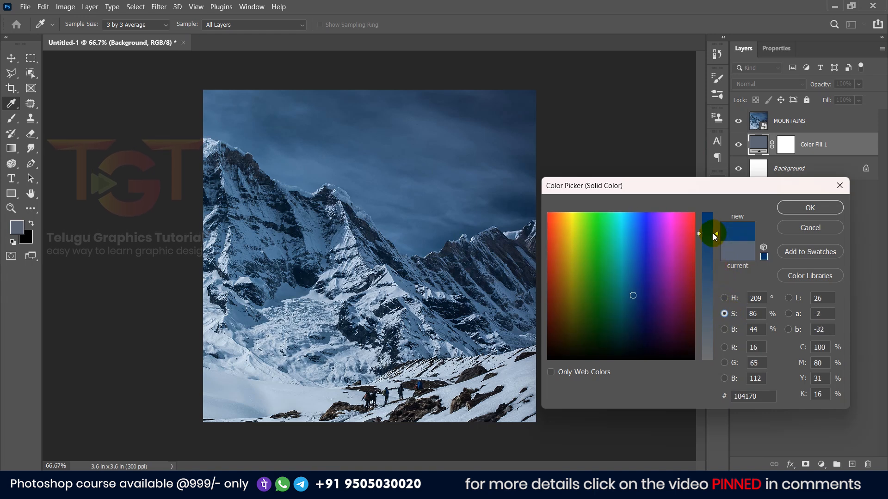
left_click(806, 211)
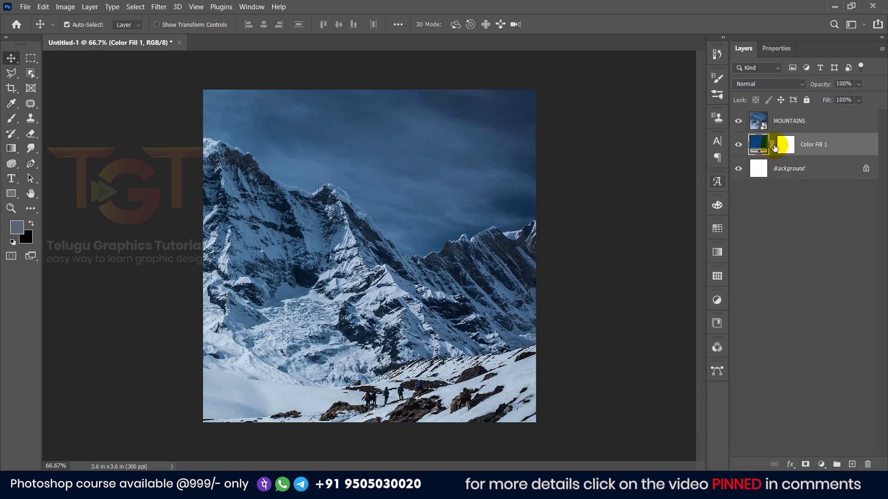
Step: Place the color fill layer above the MOUNTAINS layer and set its opacity to 80%
left_click_drag(815, 148, 804, 123)
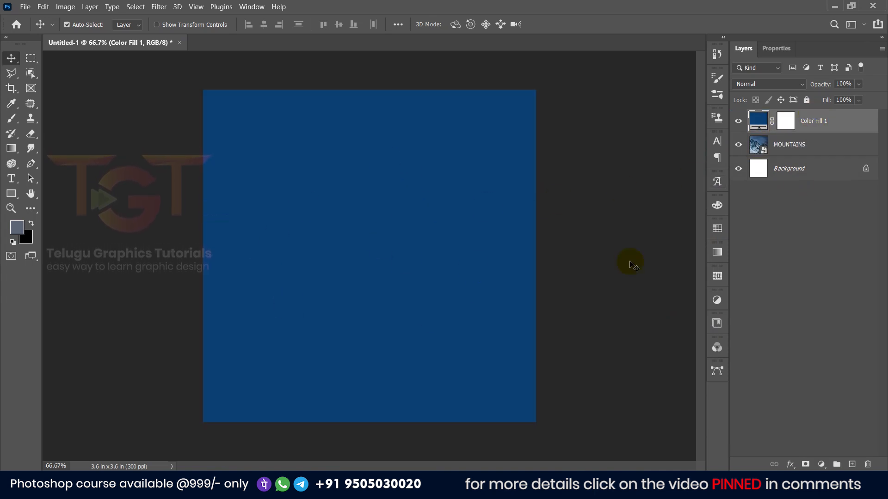
left_click(851, 84)
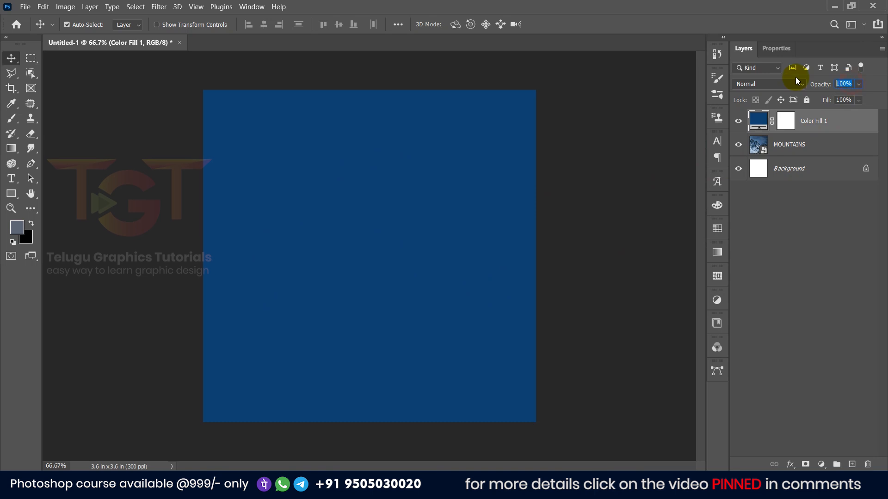
type("80")
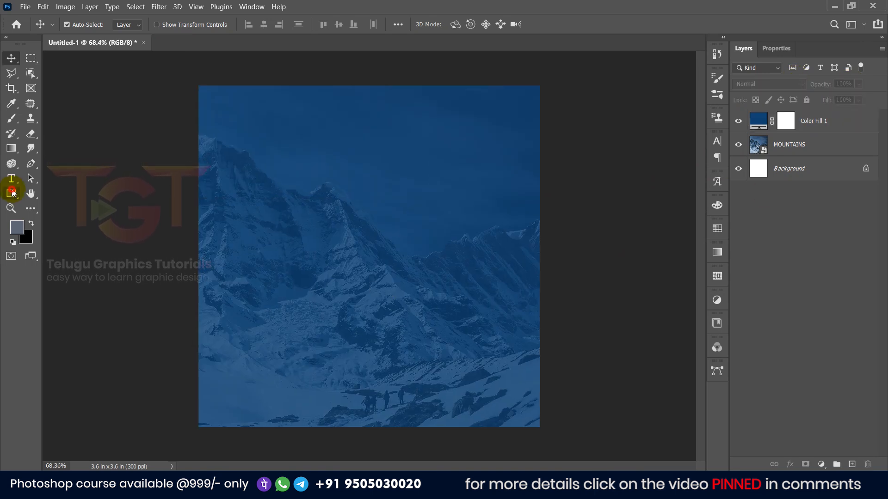
Step: Draw a tall black rectangle about 0.8 in wide and 1.75 in high on the left half of the canvas
left_click(12, 194)
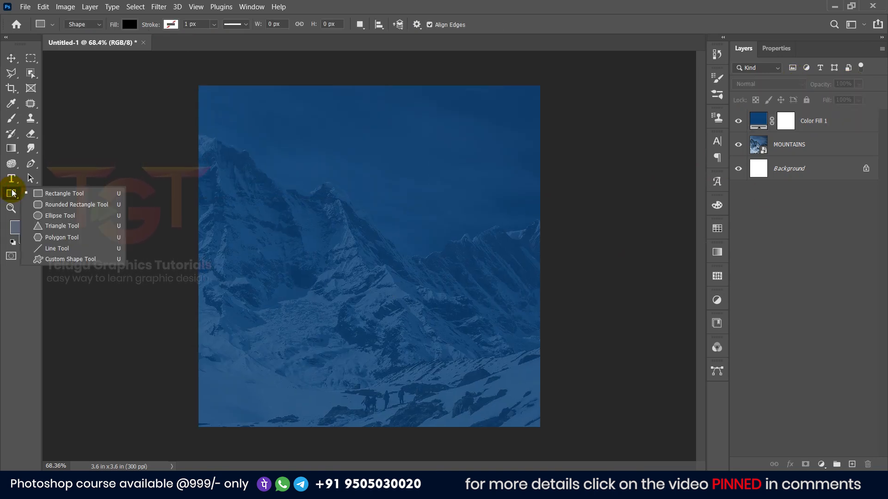
left_click(52, 194)
left_click_drag(232, 148, 308, 313)
key("v")
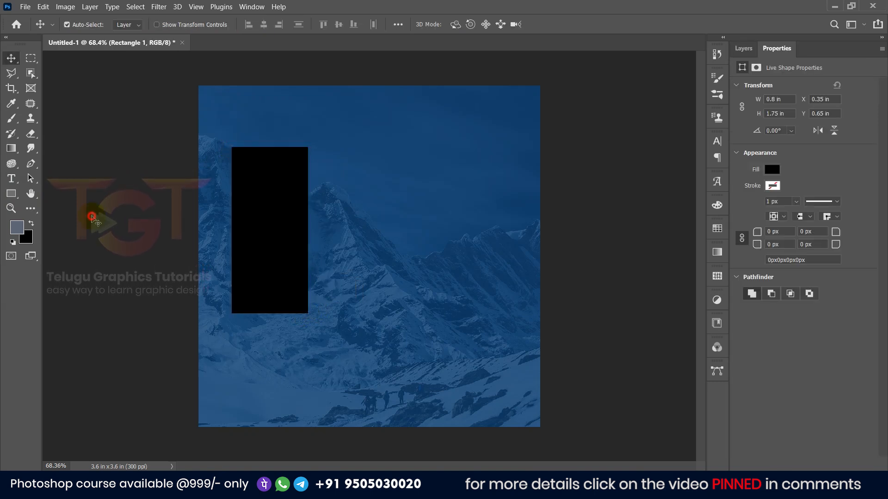
Step: Skew the black rectangle horizontally by about -13° into a right-leaning parallelogram and move it closer to the canvas's left edge
left_click(274, 213)
key("ctrl+t")
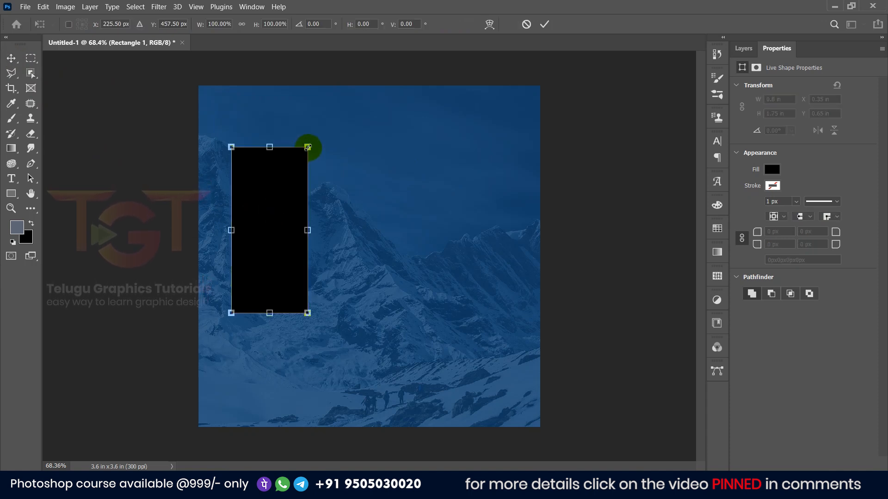
left_click_drag(308, 149, 348, 151)
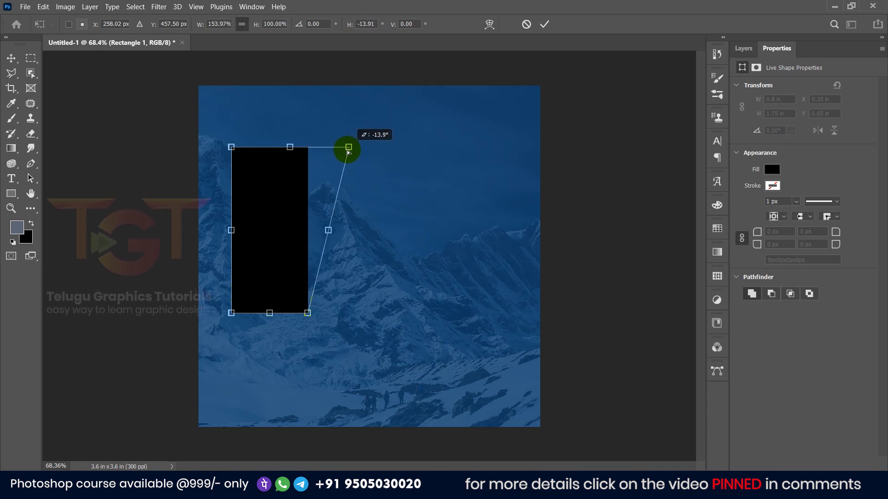
left_click_drag(347, 151, 346, 151)
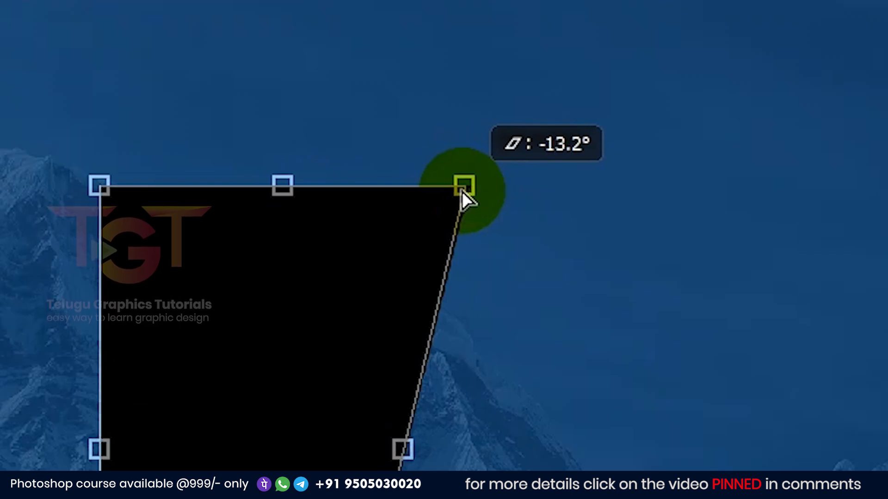
left_click_drag(462, 192, 462, 191)
left_click_drag(100, 188, 232, 188)
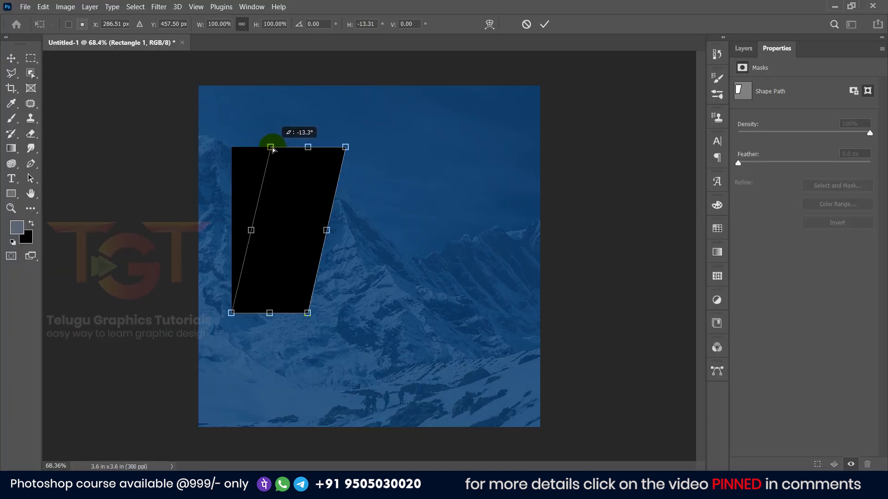
left_click_drag(273, 149, 272, 149)
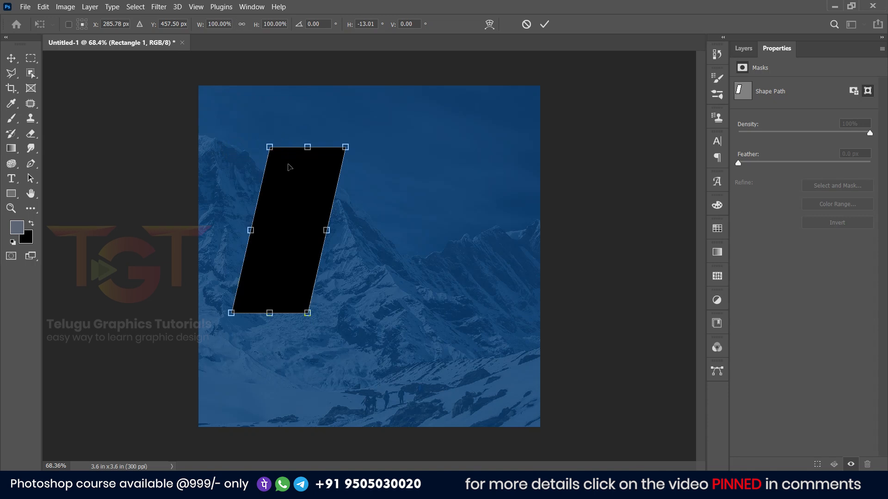
key("Return")
left_click(256, 196)
Step: Add a 4 px Stroke layer style to the parallelogram with its position set to Inside
left_click(744, 49)
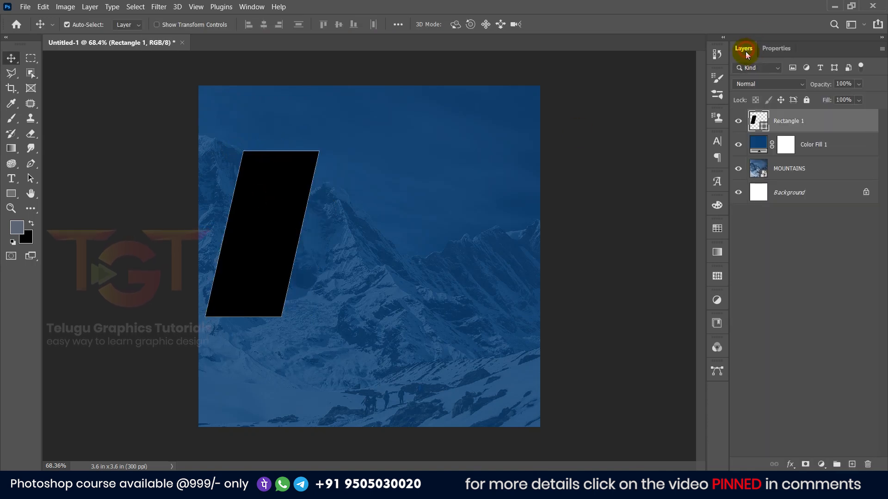
right_click(814, 120)
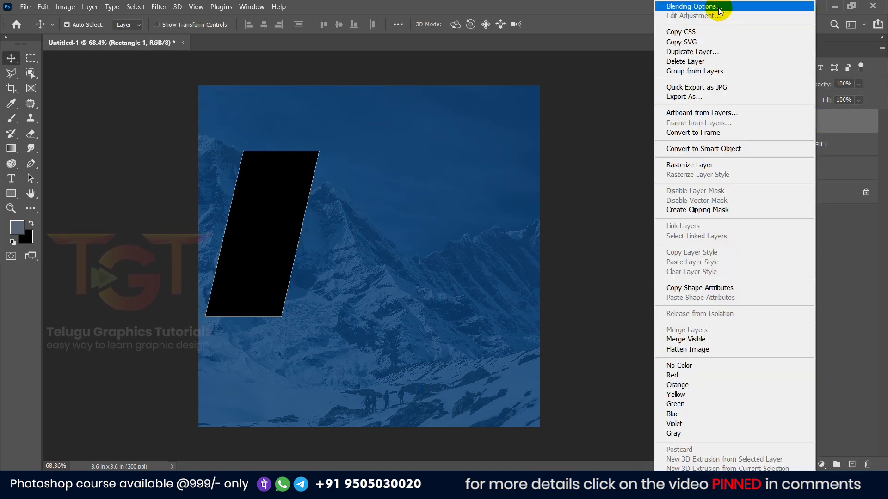
left_click(739, 7)
left_click(443, 153)
left_click(495, 153)
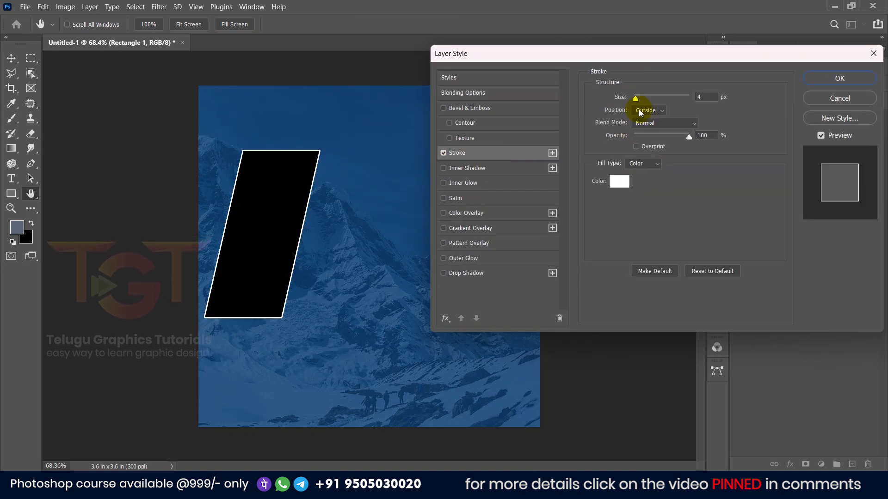
left_click(644, 110)
left_click(646, 130)
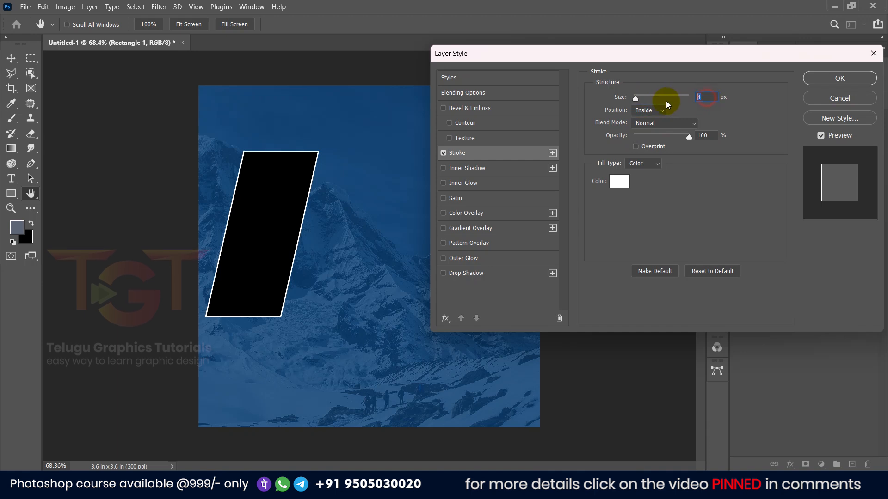
Step: Set the parallelogram's stroke color to white, ffffff
left_click(619, 184)
mouse_move(630, 228)
left_mouse_down()
mouse_move(631, 257)
mouse_move(578, 240)
left_mouse_up()
left_click(548, 217)
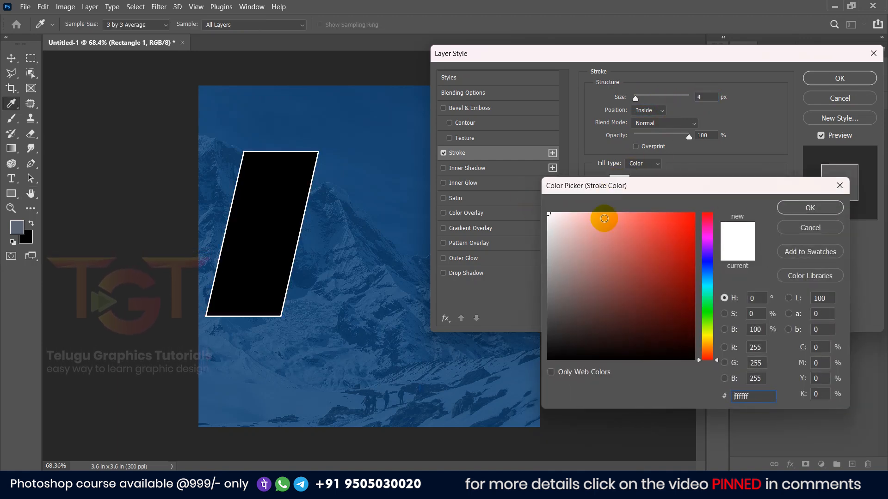
left_click(810, 207)
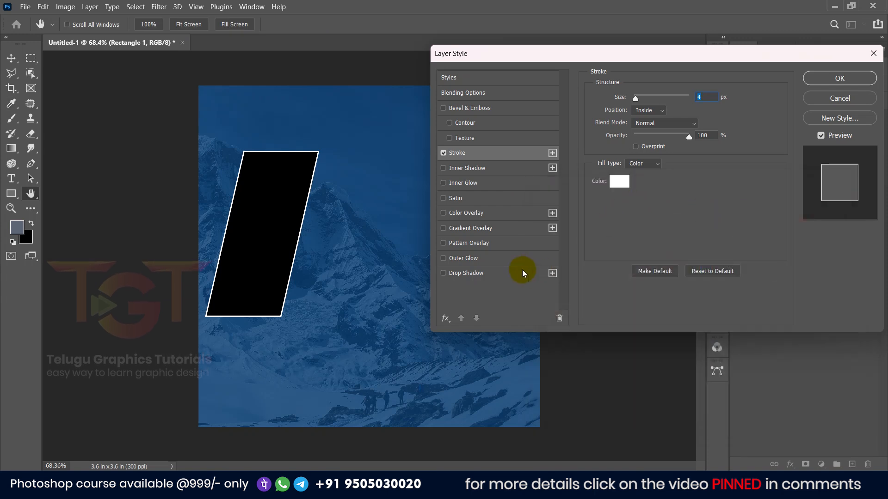
Step: Add a Drop Shadow to the parallelogram, reset its settings to the defaults and set its opacity to 65%
left_click(443, 273)
left_click(467, 274)
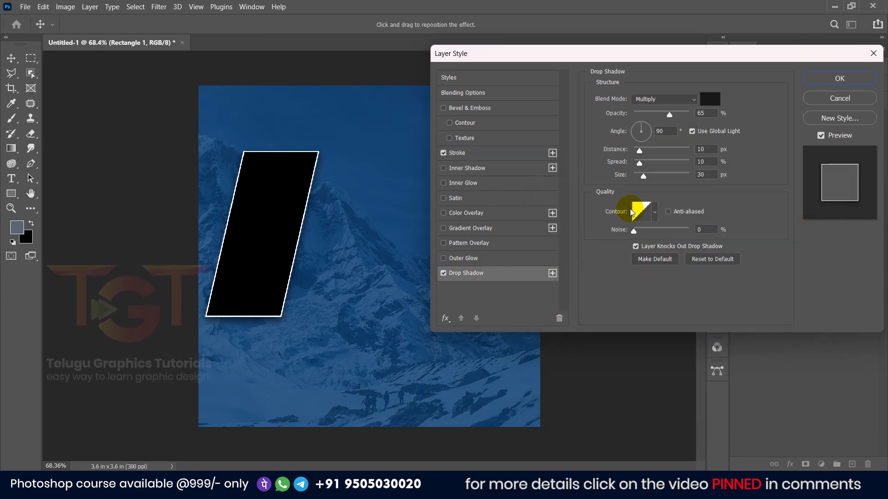
left_click(706, 260)
double_click(711, 112)
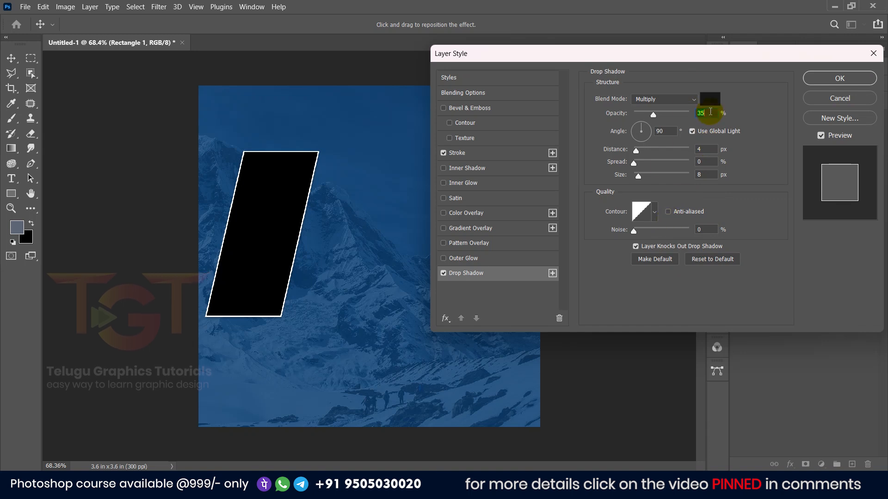
type("65")
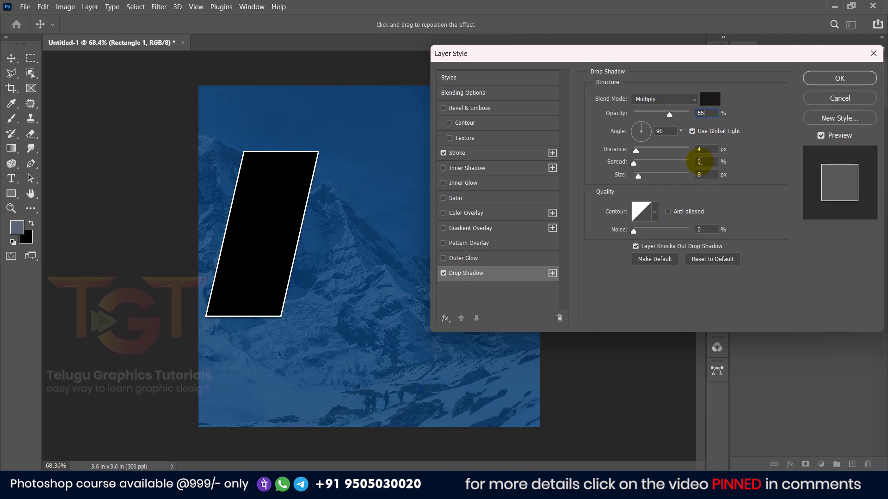
Step: Set the parallelogram's drop shadow distance to 10 px, spread to 10% and size to 30 px, and apply the layer styles
double_click(702, 149)
type("10")
double_click(704, 162)
type("10")
double_click(706, 175)
type("30")
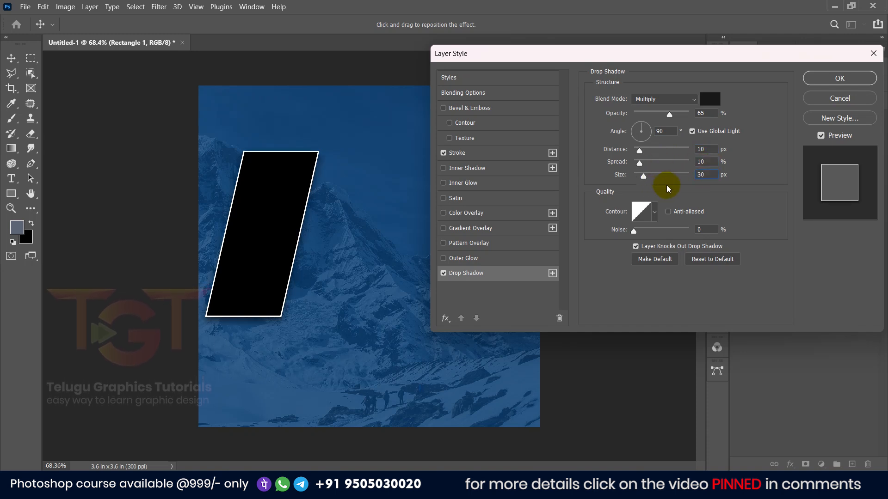
left_click(816, 79)
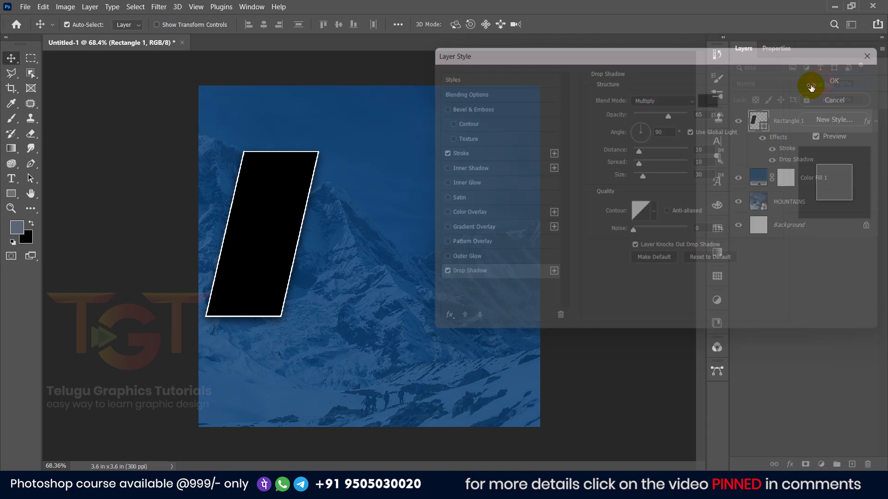
Step: Draw a wide, flat rectangle about 287 x 74 px across the parallelogram's lower end
left_click(12, 193)
right_click(12, 194)
left_click(46, 193)
scroll(180, 311, "up", 4)
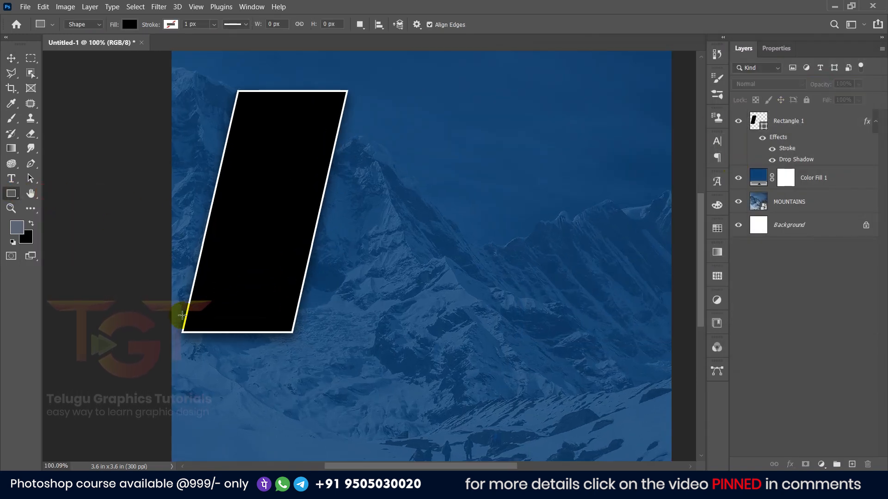
left_click_drag(172, 315, 304, 348)
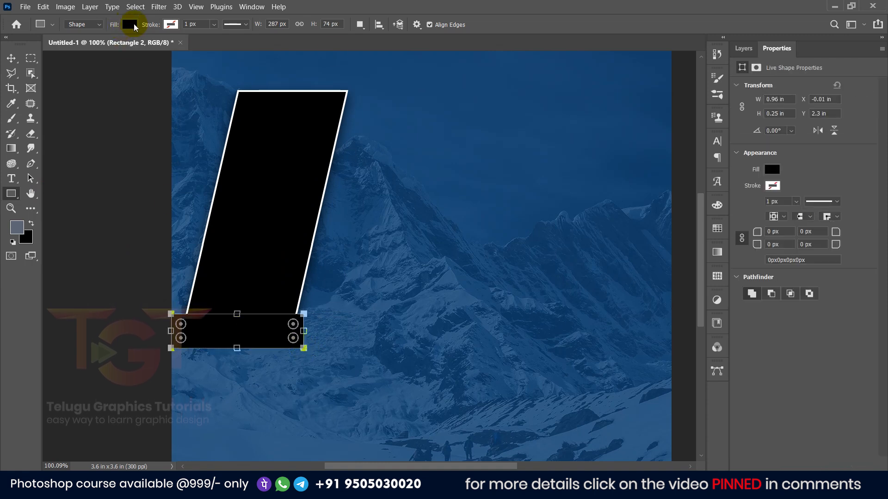
Step: Change the fill color of the flat rectangle from black to white
left_click(772, 169)
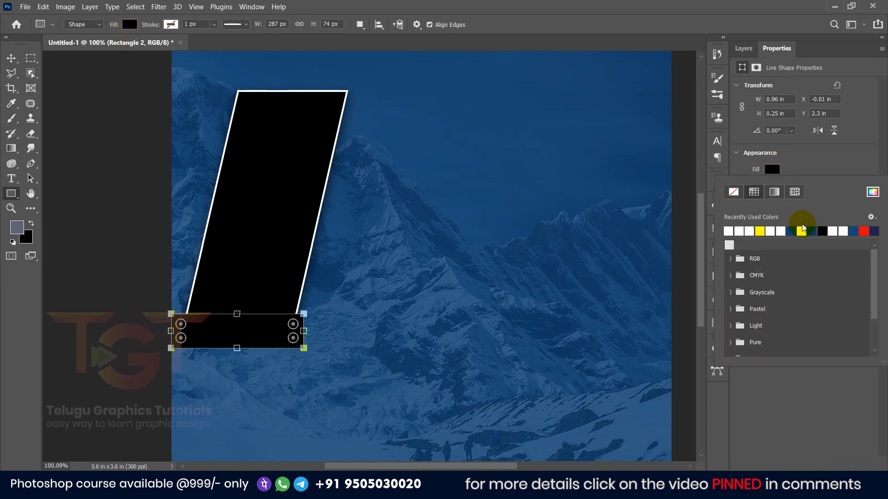
left_click(873, 192)
left_click(549, 214)
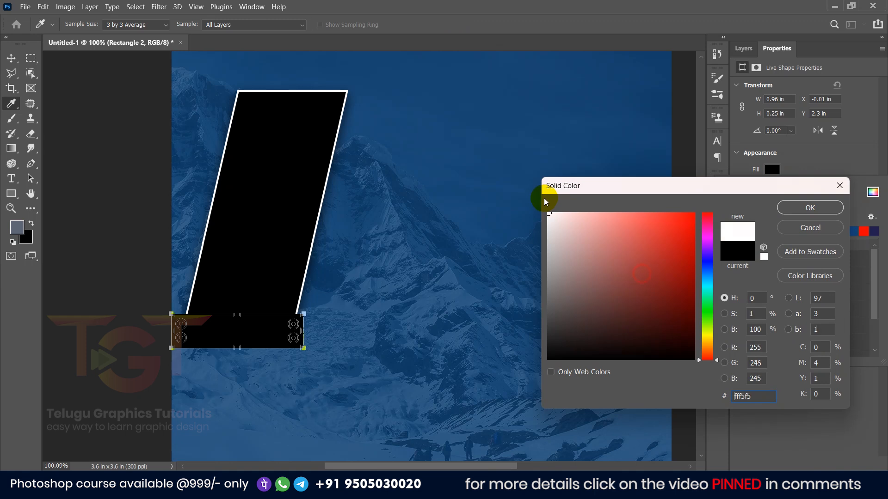
left_click(797, 209)
left_click(805, 171)
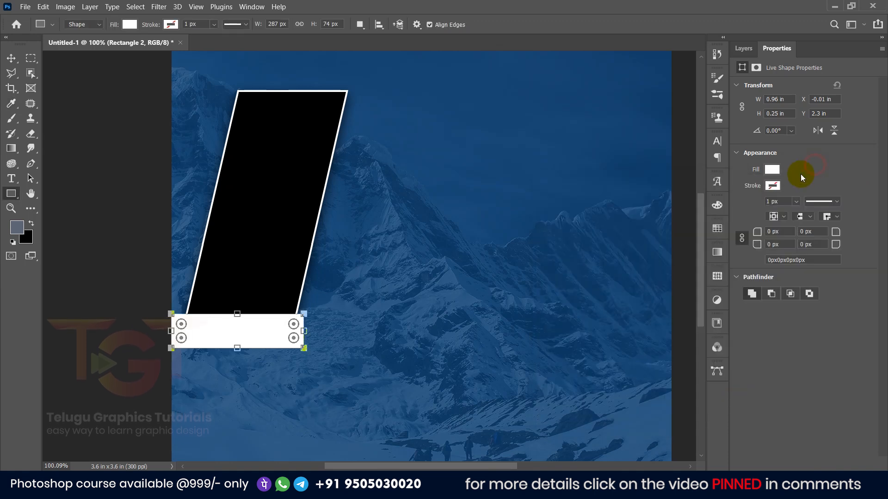
Step: Clip the white rectangle to the black parallelogram beneath it with a clipping mask
left_click(742, 49)
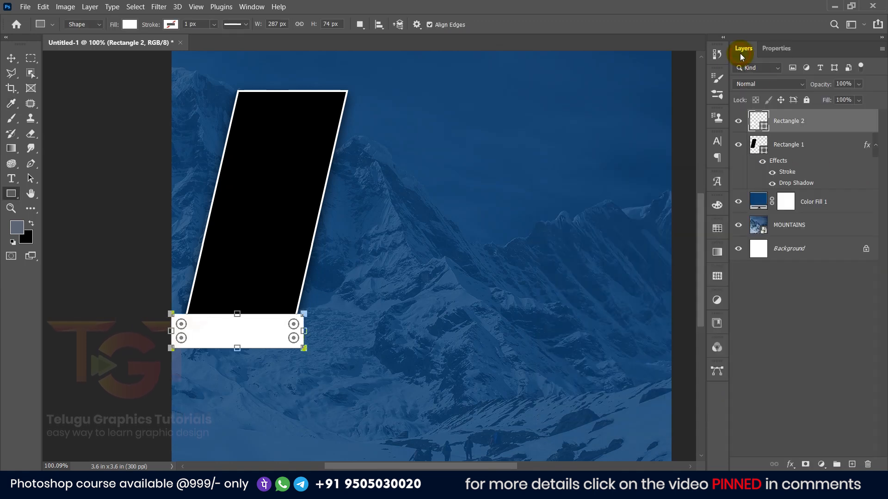
left_click(877, 145)
right_click(838, 120)
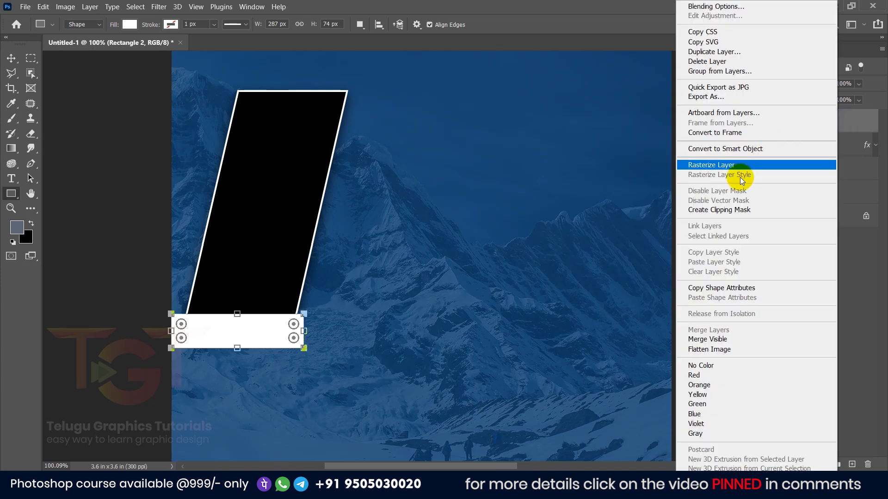
left_click(725, 210)
left_click(101, 295)
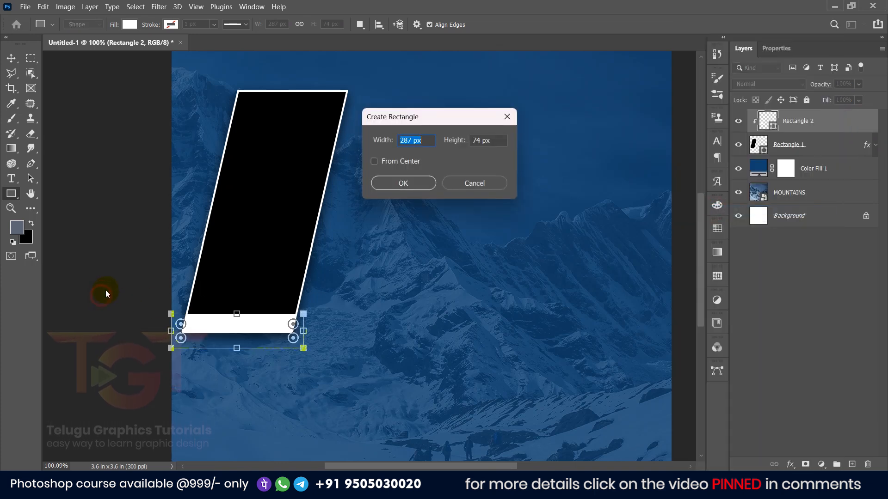
left_click(457, 185)
Step: Fine-tune the position of the clipped white strip at the parallelogram's lower end with the Move tool
left_click(7, 58)
left_click(51, 175)
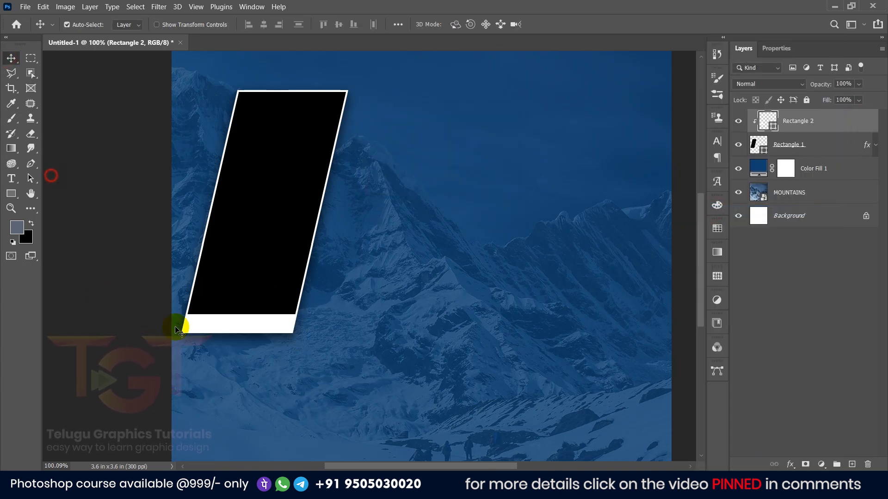
scroll(212, 341, "up", 3)
left_click_drag(227, 314, 230, 314)
scroll(194, 307, "down", 3)
Step: Group the Rectangle 1 and Rectangle 2 layers together
left_click(860, 148)
left_click(833, 122, "shift")
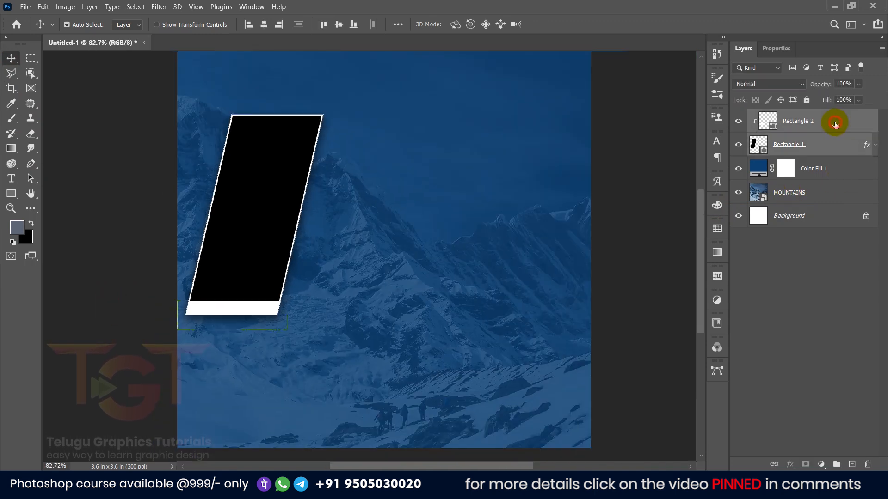
left_click(837, 465)
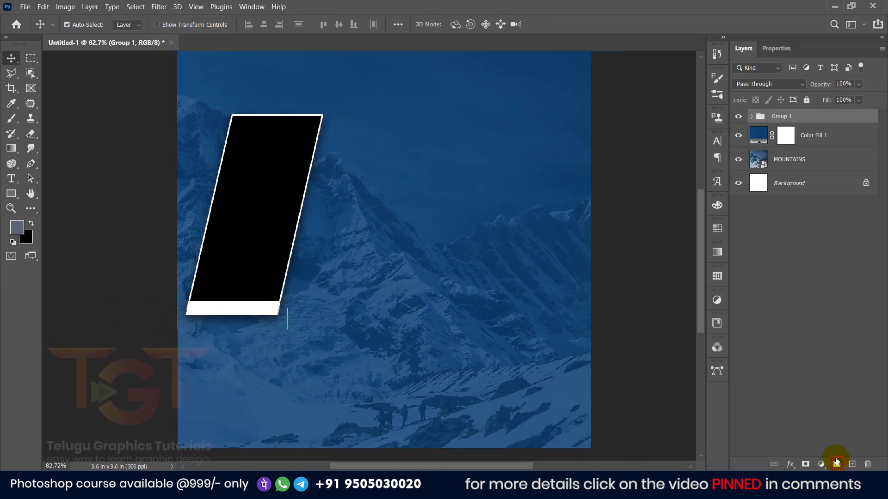
left_click(675, 289)
Step: Duplicate the parallelogram group and place the copy just right of the original, slightly lower
scroll(675, 289, "down", 3)
left_click(803, 121)
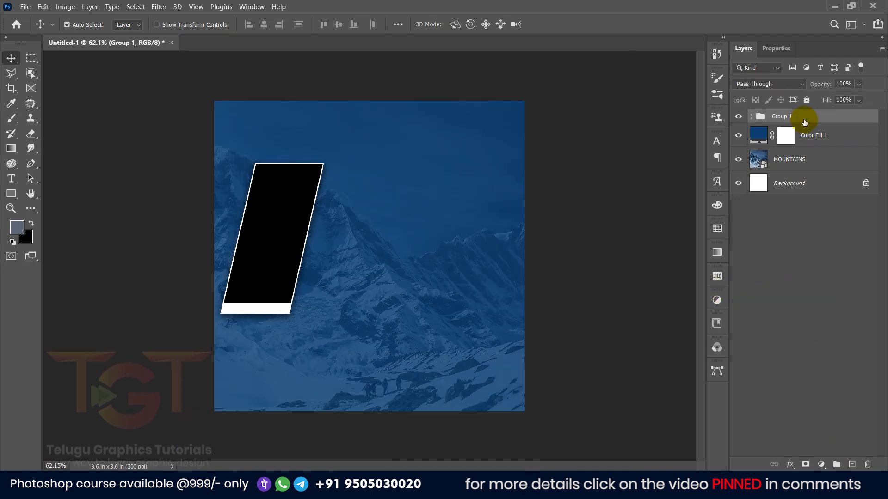
left_click_drag(804, 122, 852, 464)
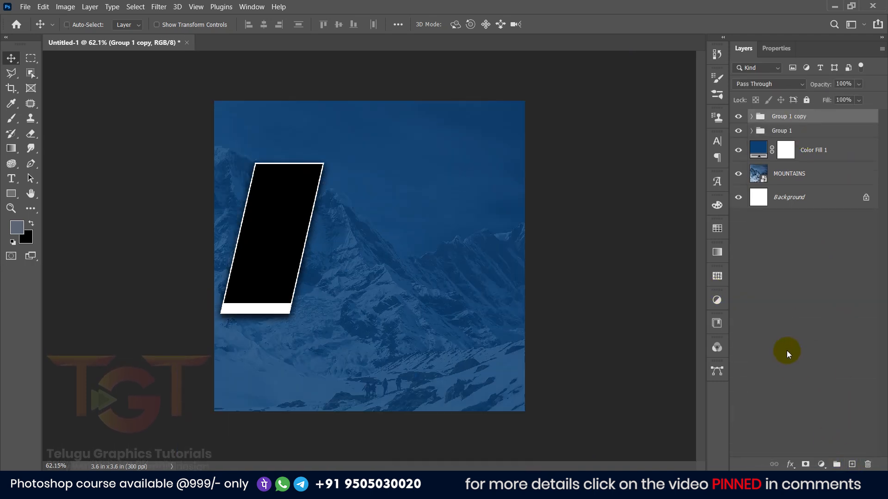
key("ctrl+t")
left_click_drag(263, 267, 344, 264)
key("Return")
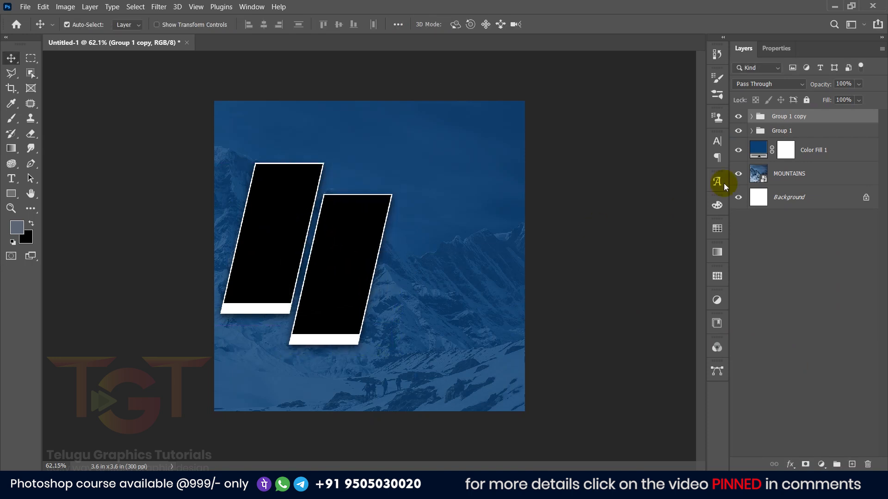
Step: Duplicate Group 1 as a third parallelogram level with the first, right of the second, and keep Group 1 copy topmost
left_click(795, 133)
left_click_drag(818, 135, 852, 464)
key("ctrl+t")
left_click_drag(282, 236, 437, 238)
key("Return")
left_click_drag(785, 145, 793, 119)
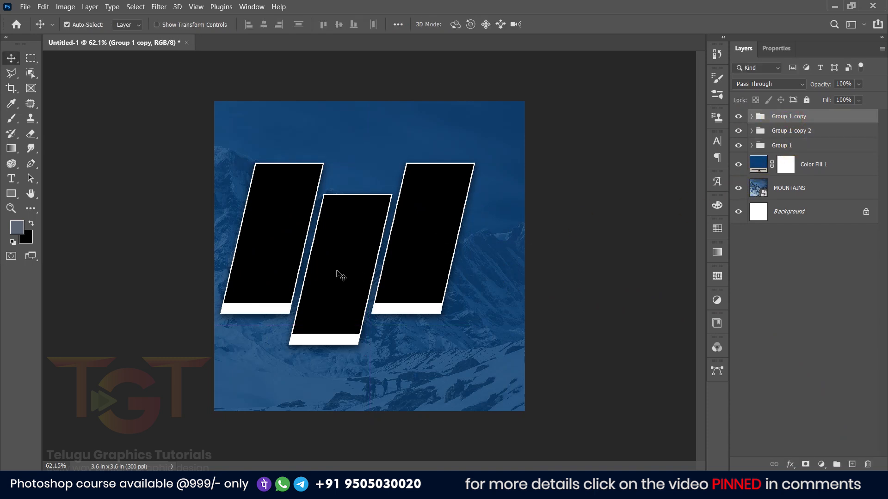
Step: Duplicate Group 1 copy and place the new parallelogram right of the third one, level with the second
left_click(337, 261)
left_click(754, 118)
left_click(739, 119)
left_click(738, 118)
left_click_drag(818, 118, 848, 464)
key("ctrl+t")
left_click_drag(351, 262, 495, 271)
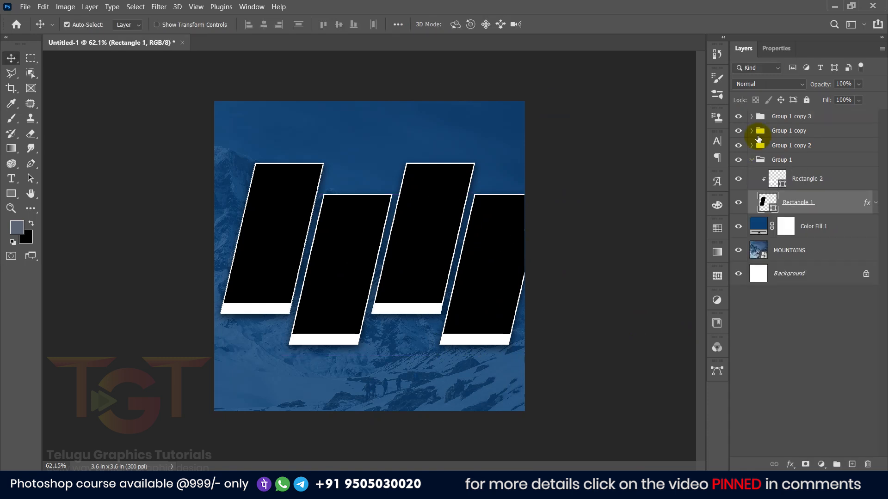
Step: Scale all four parallelogram groups down together so they fit within the canvas, and center them
left_click(776, 116, "shift")
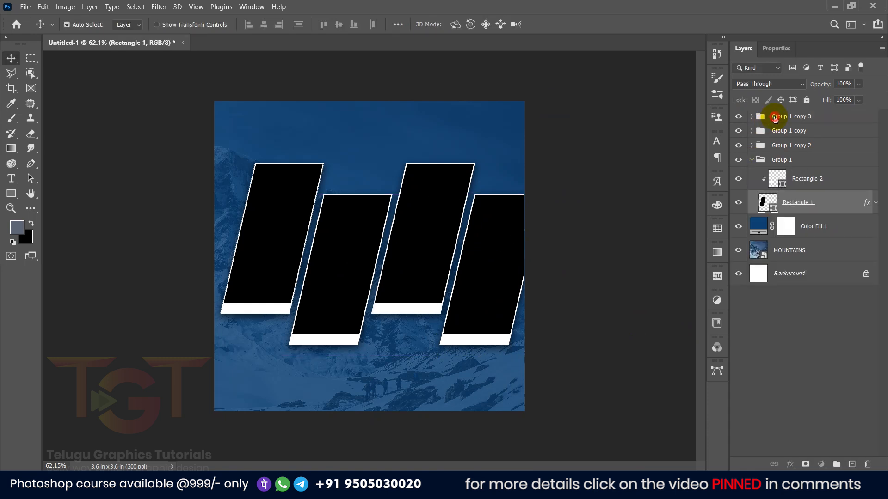
key("ctrl+t")
left_click_drag(543, 163, 513, 180)
mouse_move(476, 271)
left_mouse_down()
mouse_move(477, 261)
mouse_move(478, 272)
left_mouse_up()
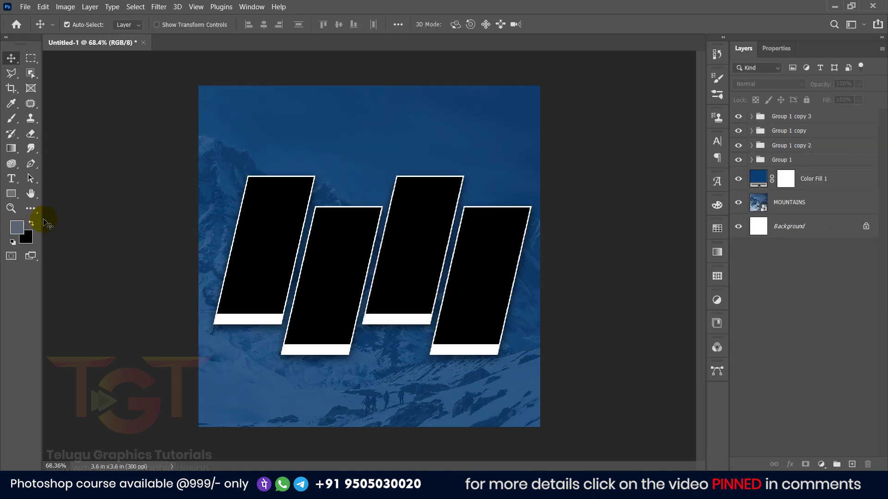
Step: Show the rulers and add vertical guides just inside the canvas's left and right edges as margins
key("ctrl+r")
left_click_drag(48, 215, 211, 214)
left_click_drag(47, 198, 536, 203)
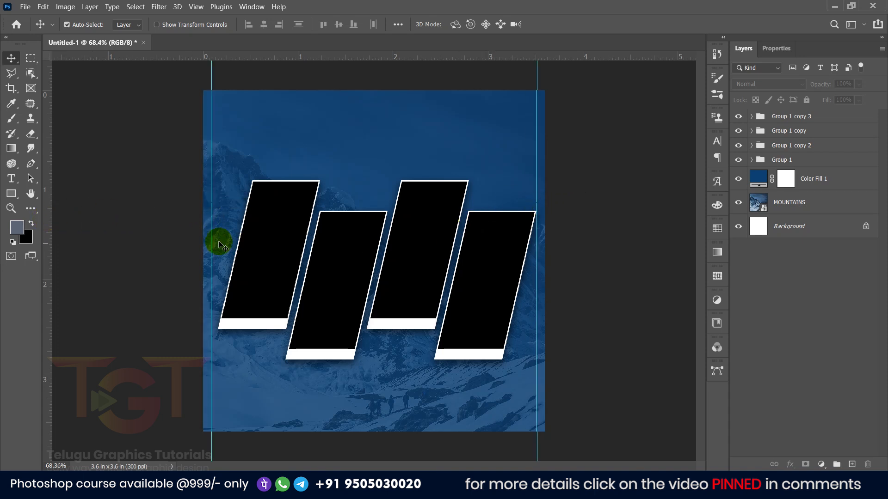
Step: Move the leftmost parallelogram group outward until its lower left corner meets the left margin guide
left_click(786, 161)
key("ctrl+t")
scroll(244, 258, "up", 3)
left_click_drag(244, 261, 235, 261)
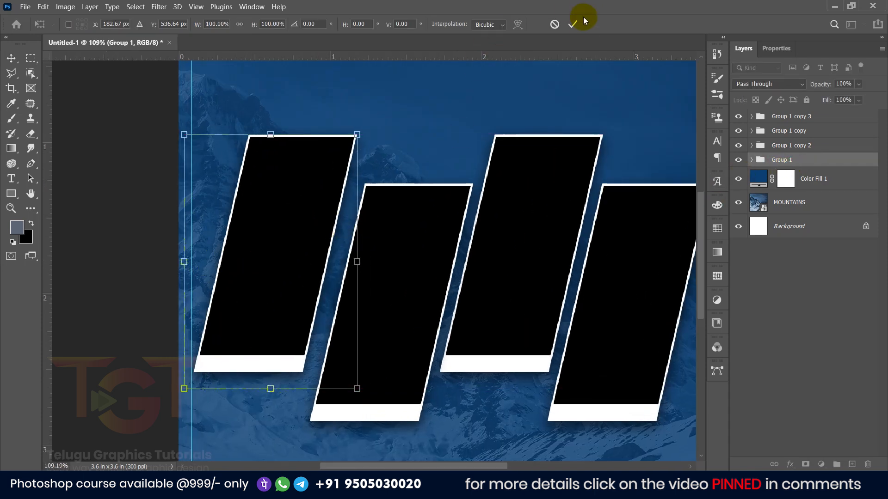
left_click(573, 25)
scroll(159, 212, "down", 3)
left_click(158, 212)
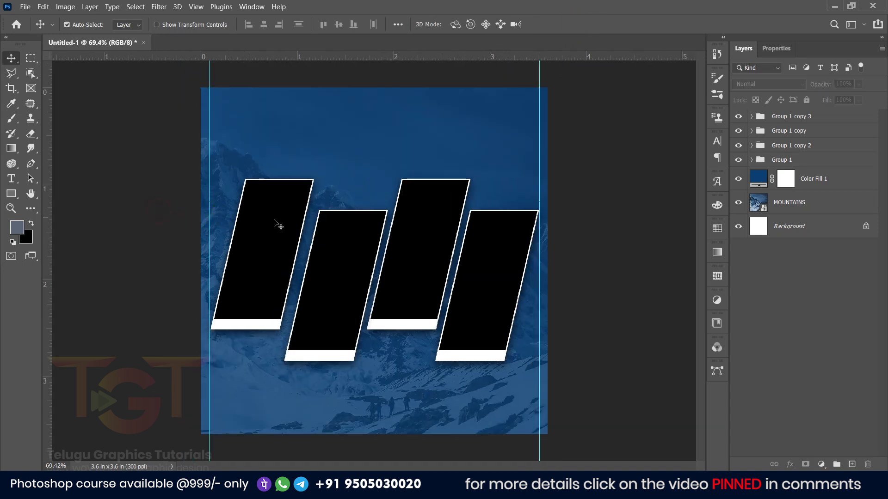
Step: Place the badrinath image from folder 272 directly above the leftmost parallelogram's Rectangle 1 layer
left_click(268, 232)
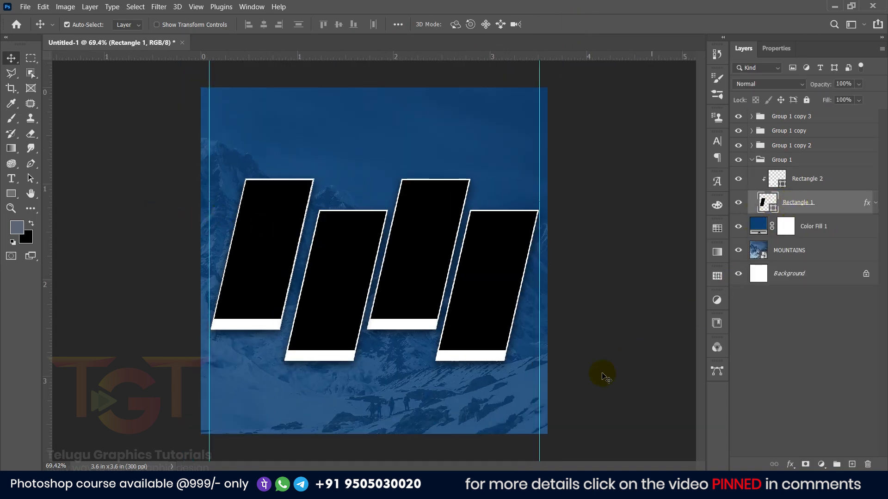
key("alt+Tab")
mouse_move(194, 129)
left_mouse_down()
mouse_move(279, 198)
mouse_move(193, 133)
left_mouse_up()
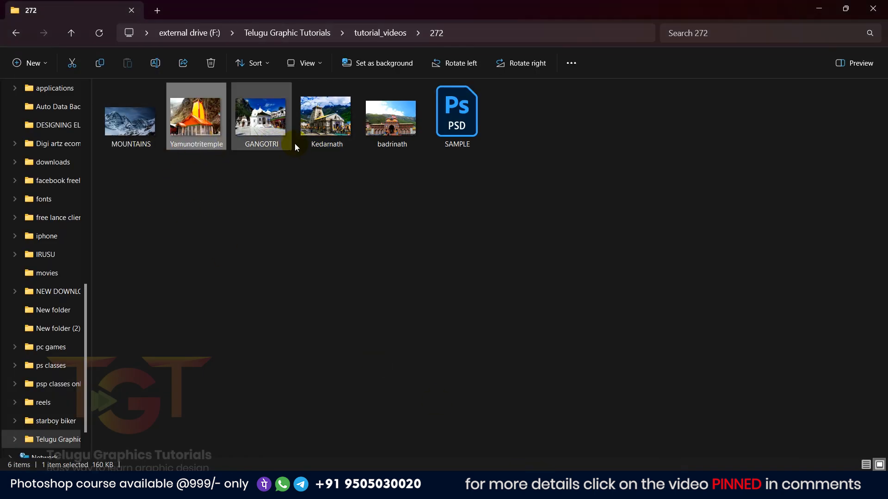
left_click_drag(390, 124, 274, 237)
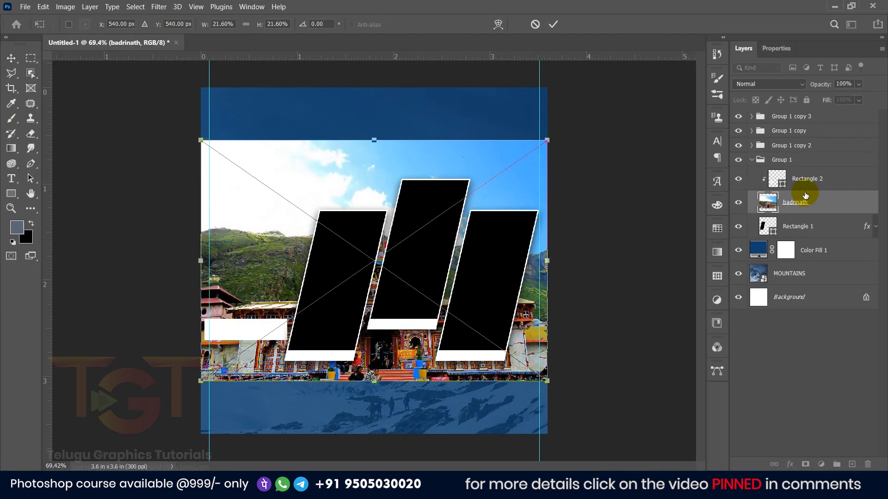
Step: Scale the badrinath image down to about 15% over the leftmost parallelogram and clip it to that shape
left_click_drag(548, 262, 443, 261)
left_click_drag(375, 203, 350, 205)
left_click(554, 25)
right_click(809, 202)
left_click(710, 259)
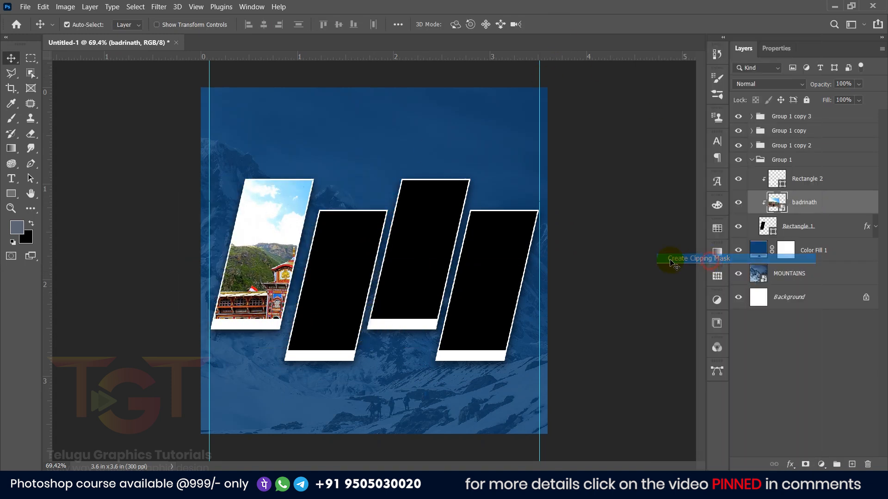
Step: Reposition the badrinath image to center the temple in the leftmost parallelogram and scale it to about 12.9%
scroll(308, 271, "up", 2)
left_click_drag(244, 257, 201, 226)
key("ctrl+t")
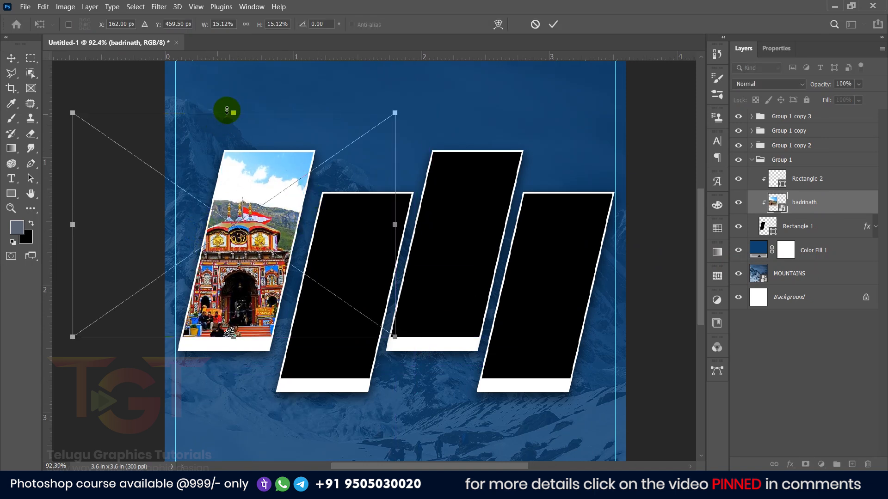
left_click_drag(238, 111, 234, 146)
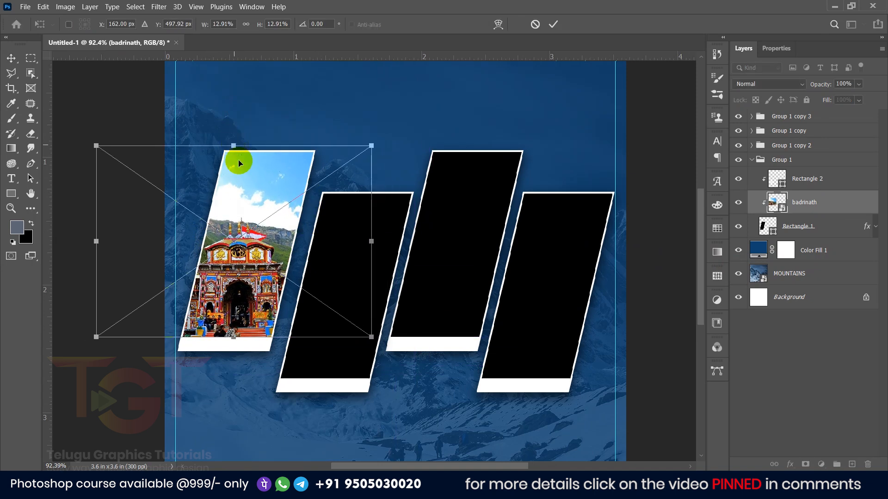
left_click_drag(256, 196, 257, 194)
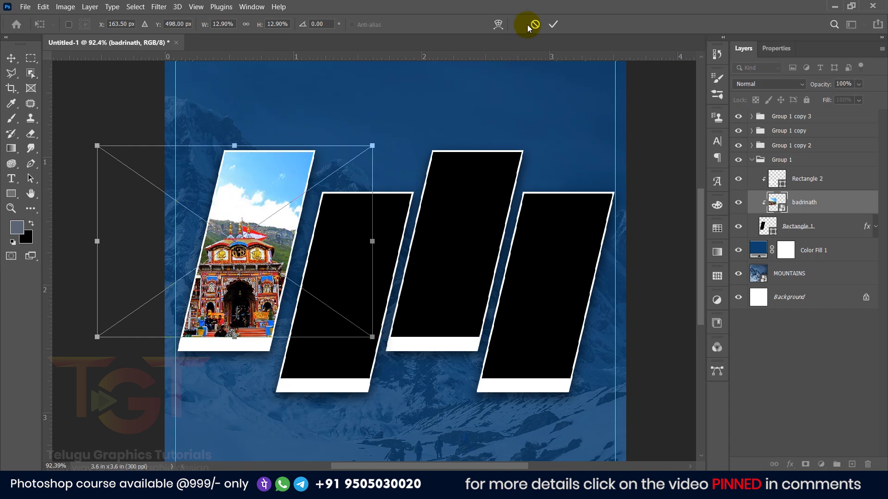
left_click(553, 24)
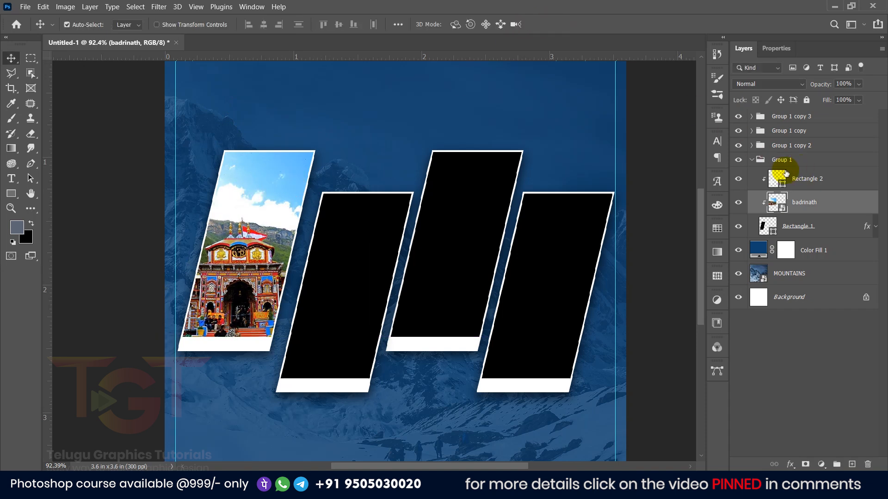
Step: Place the Kedarnath image from folder 272 above Rectangle 1 in the second parallelogram's group and clip it to that shape
left_click(752, 160)
left_click(346, 262)
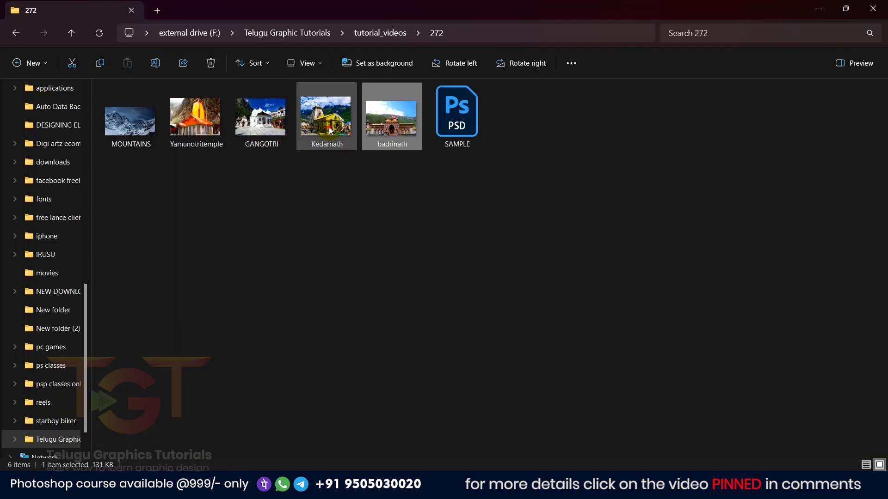
left_click_drag(325, 119, 318, 278)
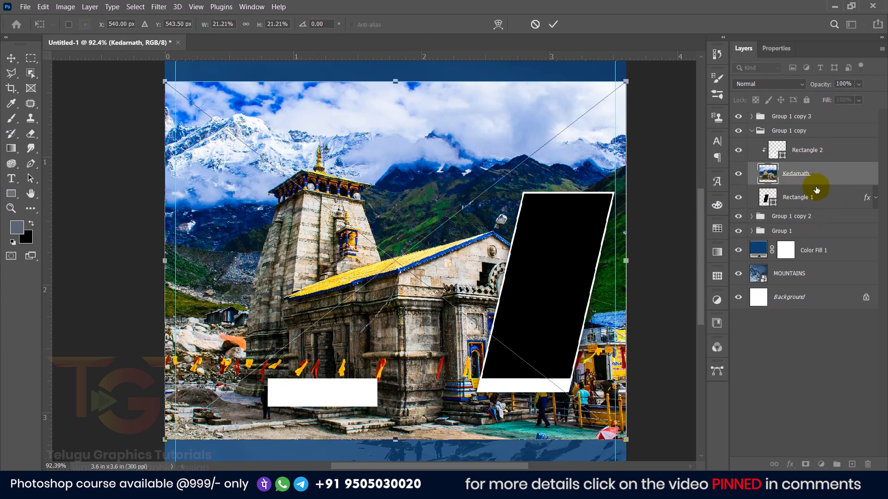
key("Return")
right_click(825, 178)
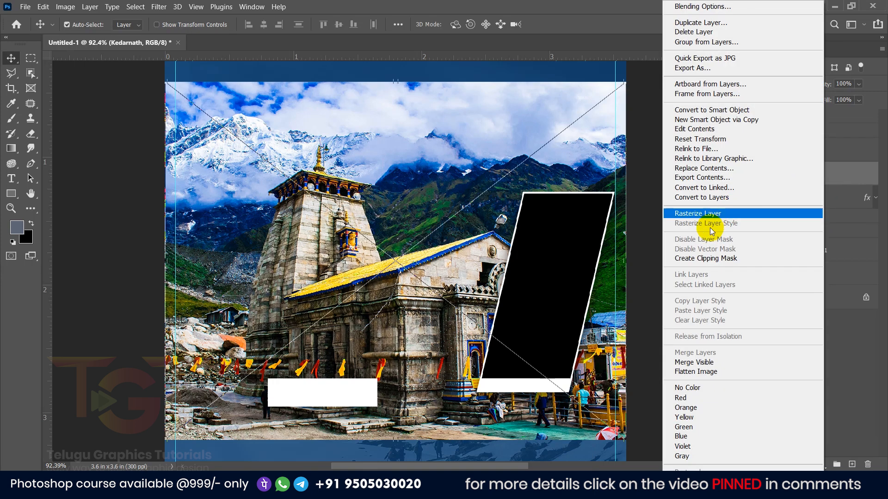
left_click(702, 259)
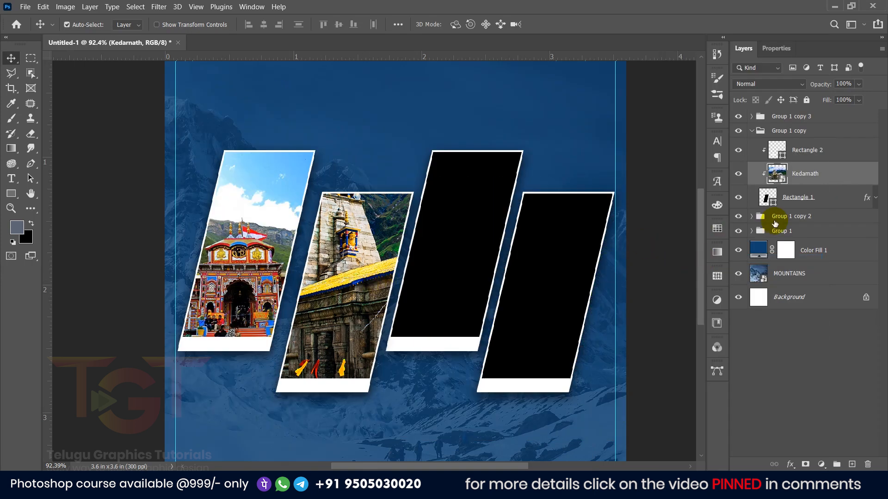
Step: Scale the Kedarnath image down to about 11% and position its temple inside the second parallelogram
key("ctrl+t")
left_click_drag(397, 82, 383, 165)
left_click_drag(392, 365, 395, 377)
left_click_drag(440, 240, 333, 239)
left_click_drag(292, 162, 292, 191)
left_click_drag(335, 226, 354, 222)
double_click(353, 222)
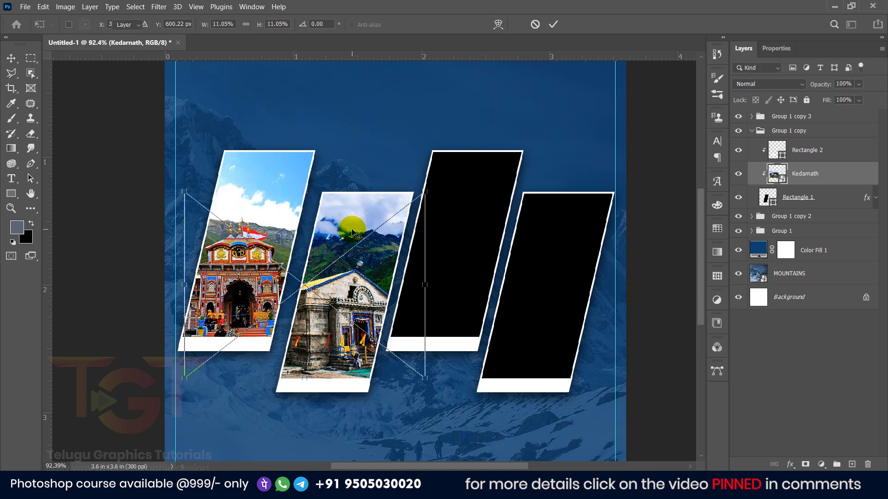
Step: Place the Yamunotritemple image in the rightmost parallelogram's group, enlarge it to the frame's height and clip it to the shape
left_click(441, 225)
key("alt+Tab")
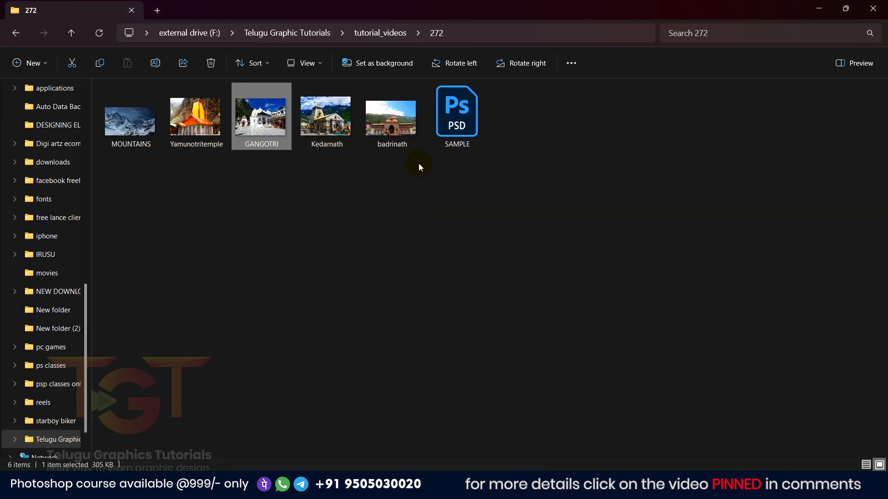
left_click(197, 118)
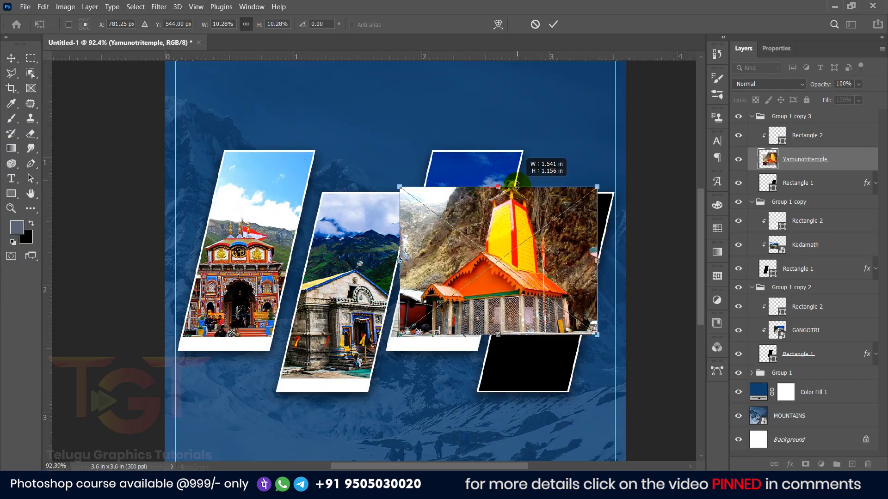
left_click_drag(500, 337, 530, 394)
key("Return")
right_click(848, 159)
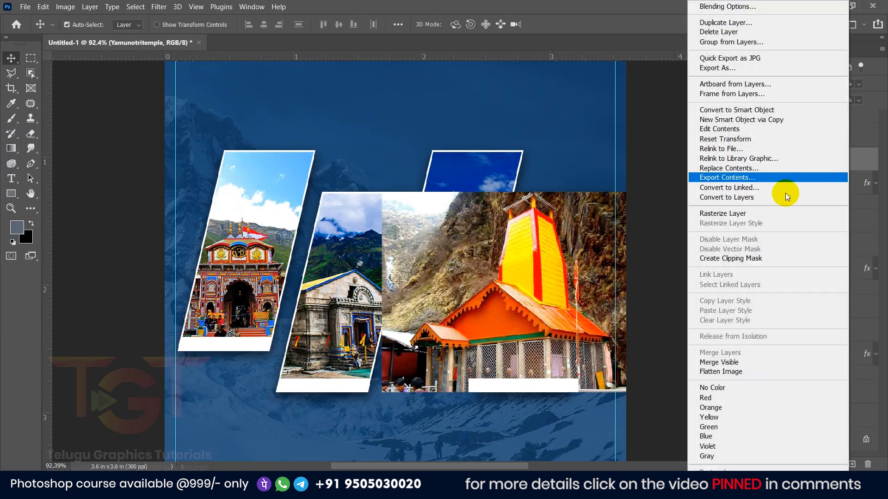
left_click(756, 259)
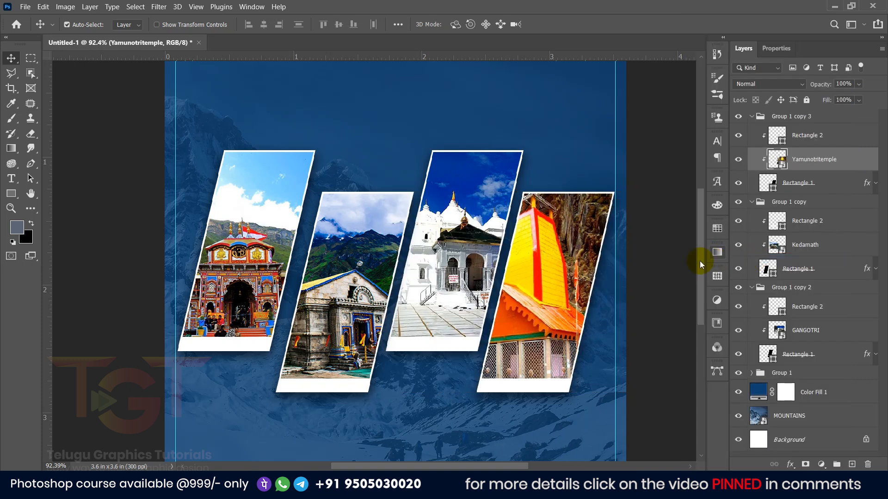
Step: Shift the Yamunotritemple image to center its temple in the rightmost parallelogram, and collapse all layer groups
left_click_drag(548, 291, 570, 291)
scroll(541, 292, "down", 3)
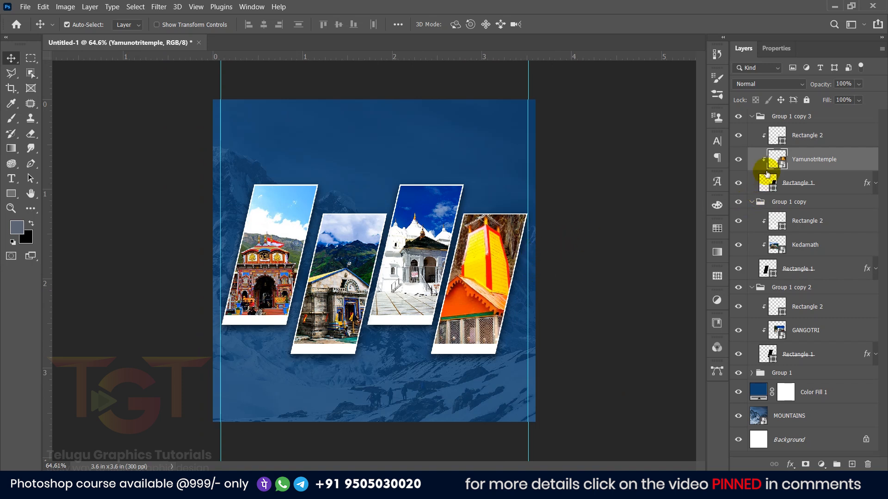
left_click(752, 116, "ctrl")
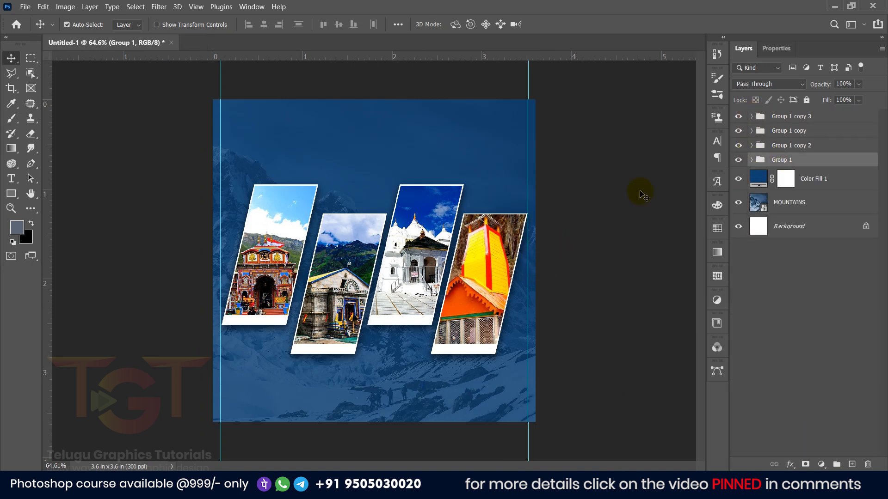
Step: Nudge the second and third parallelogram groups slightly left to even out the gaps between the frames
key("ctrl+t")
key("Left")
key("Left")
key("Left")
key("Left")
key("Left")
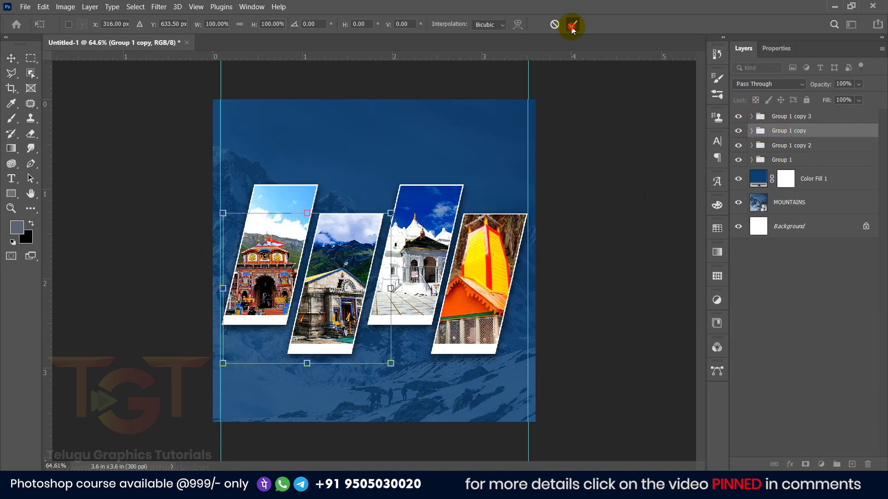
left_click(573, 25)
left_click(618, 188)
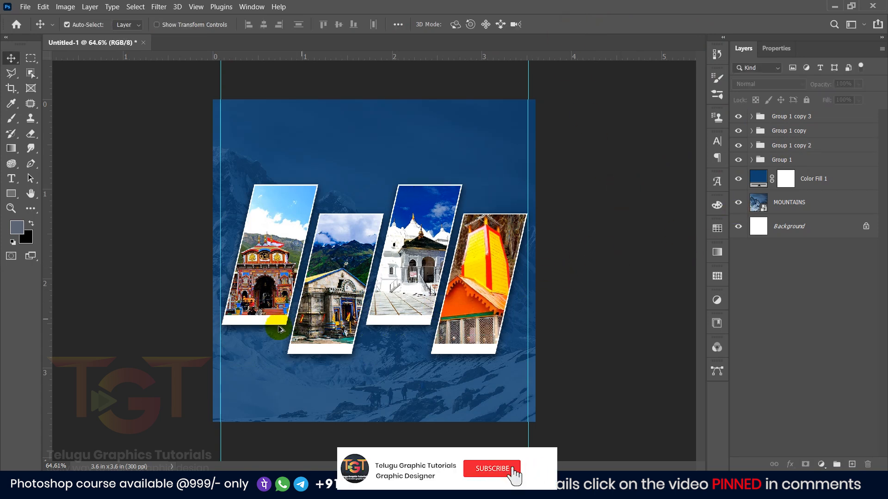
Step: Add the text BADRINATH on a new layer above Rectangle 2, over the white strip of the leftmost parallelogram
scroll(214, 351, "up", 3)
scroll(214, 351, "up", 2)
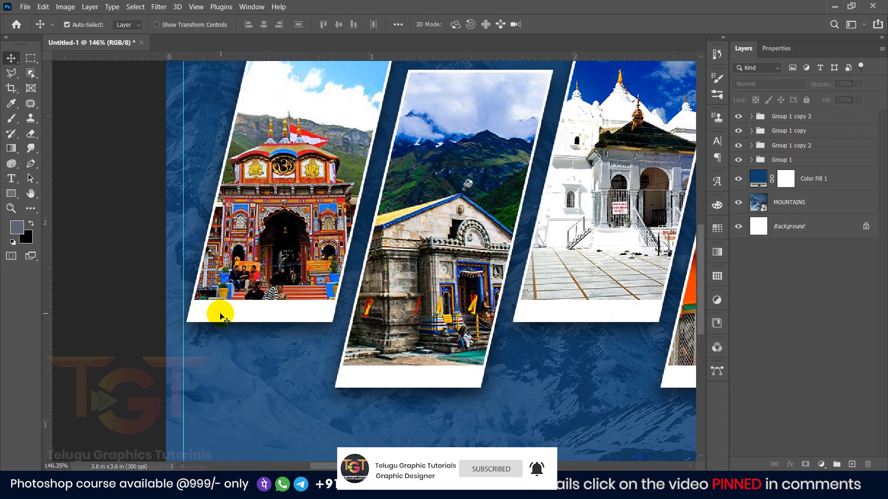
left_click(230, 327)
scroll(234, 346, "up", 3)
left_click_drag(225, 379, 459, 324)
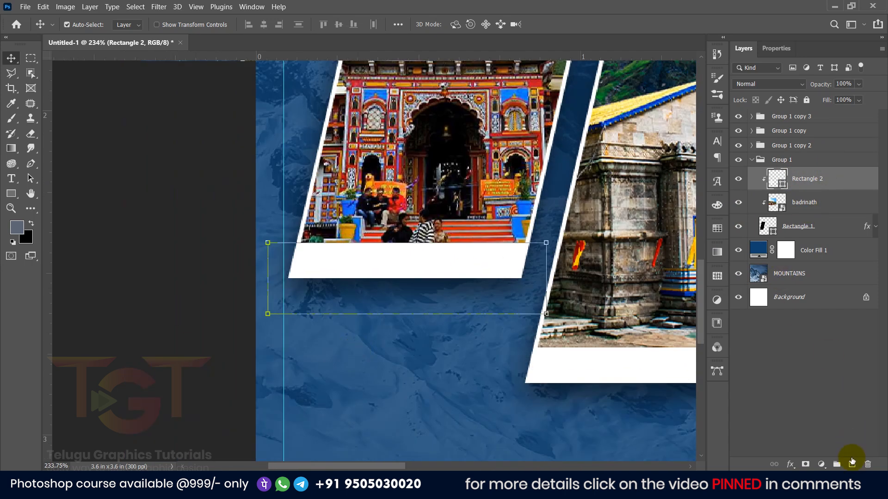
left_click(851, 464)
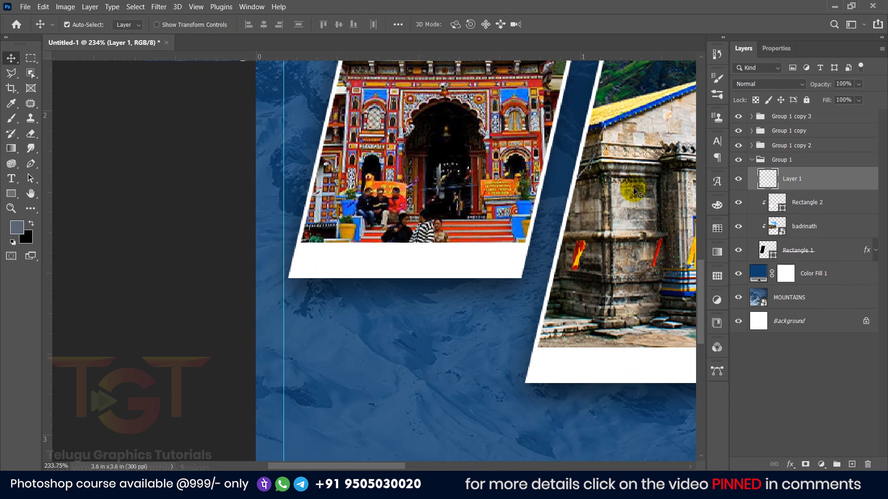
left_click(11, 179)
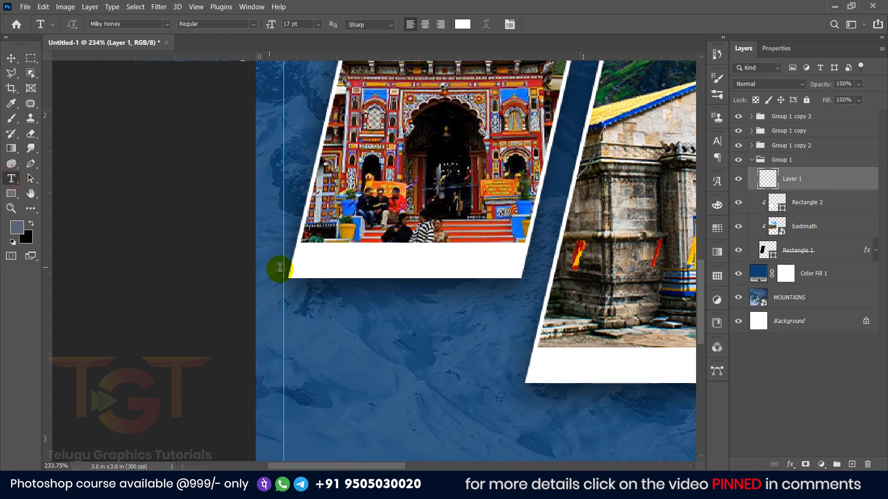
left_click(333, 268)
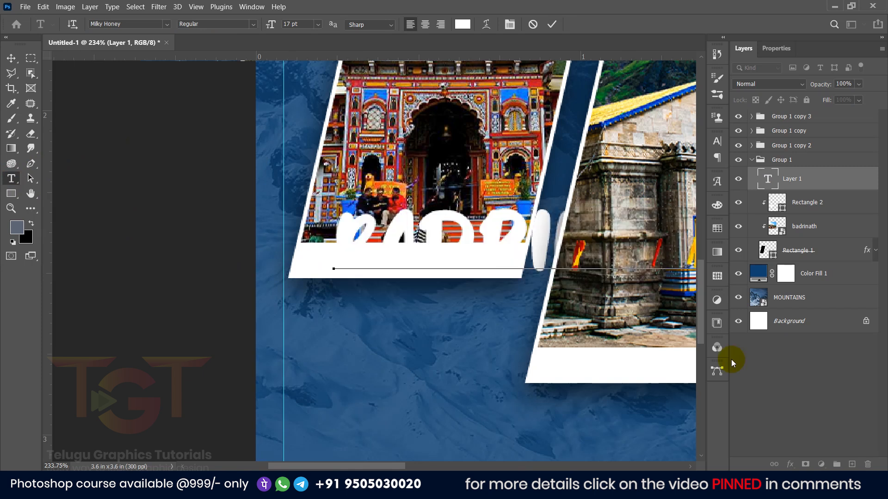
Step: Set the color of the BADRINATH text to black (000000)
key("ctrl+a")
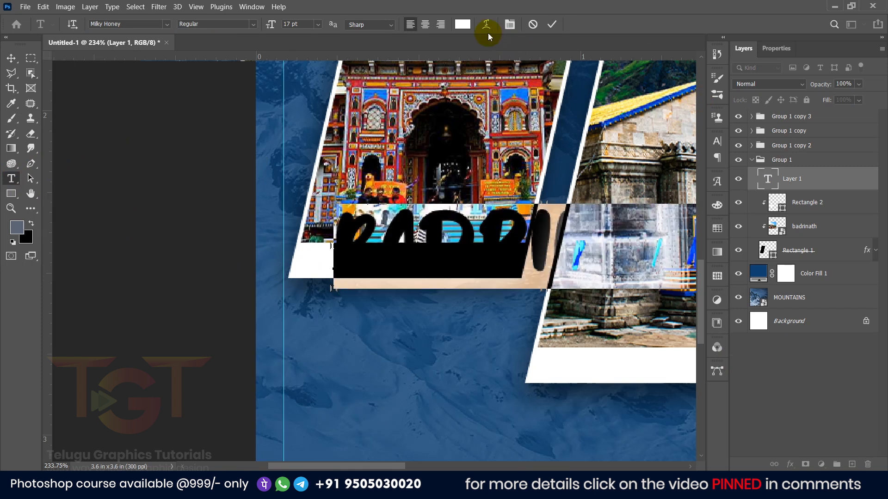
left_click(462, 24)
left_click(629, 256)
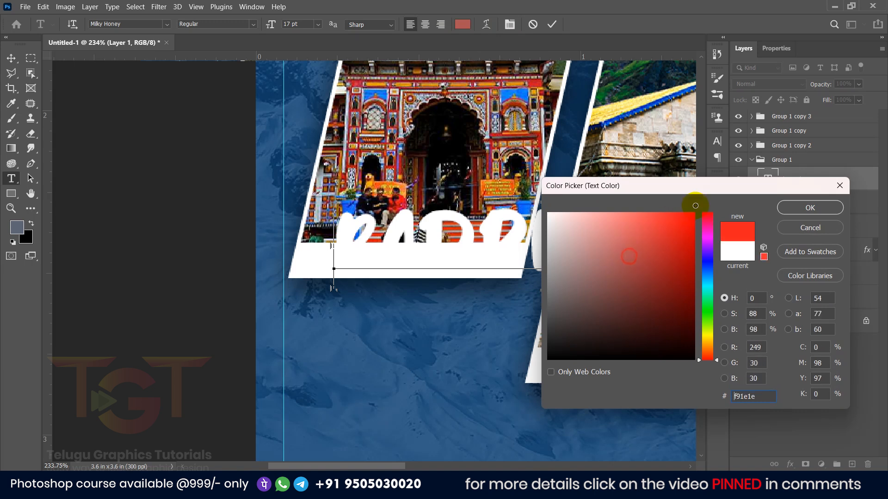
left_click_drag(695, 206, 697, 205)
left_click_drag(704, 310, 705, 343)
left_click_drag(612, 306, 526, 381)
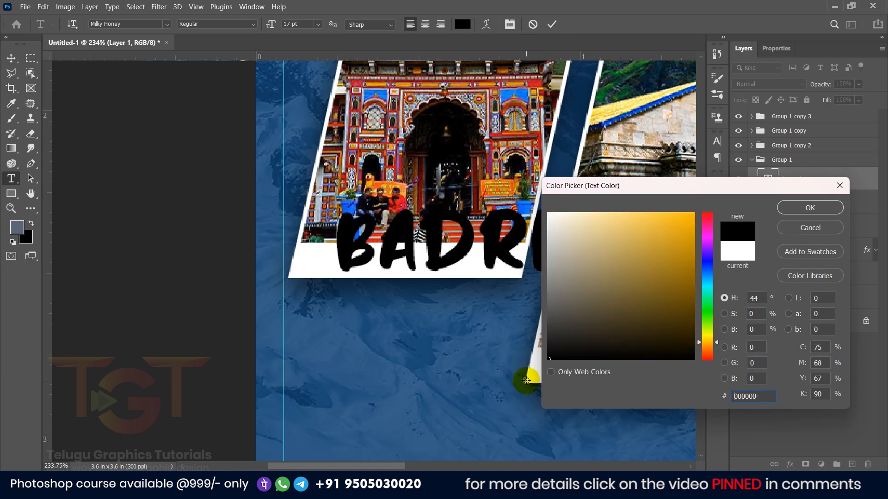
left_click(809, 207)
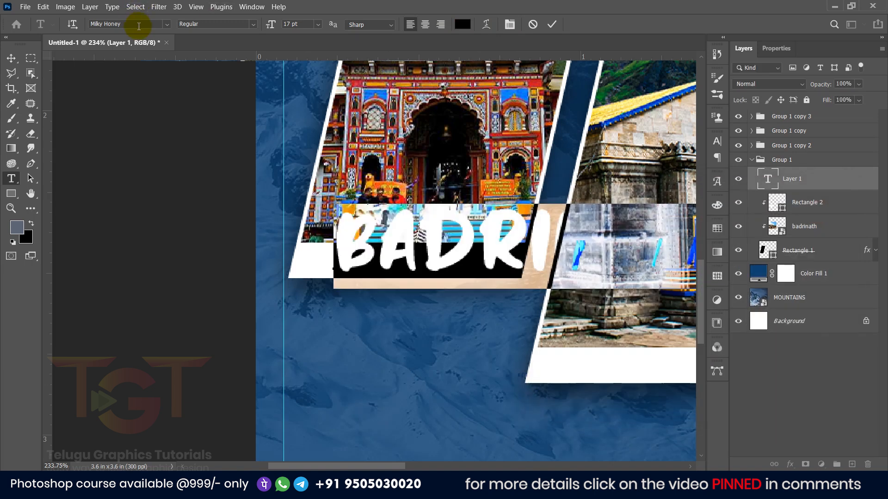
Step: Set the BADRINATH text to Montserrat Medium at 5 pt
type("Montserrat")
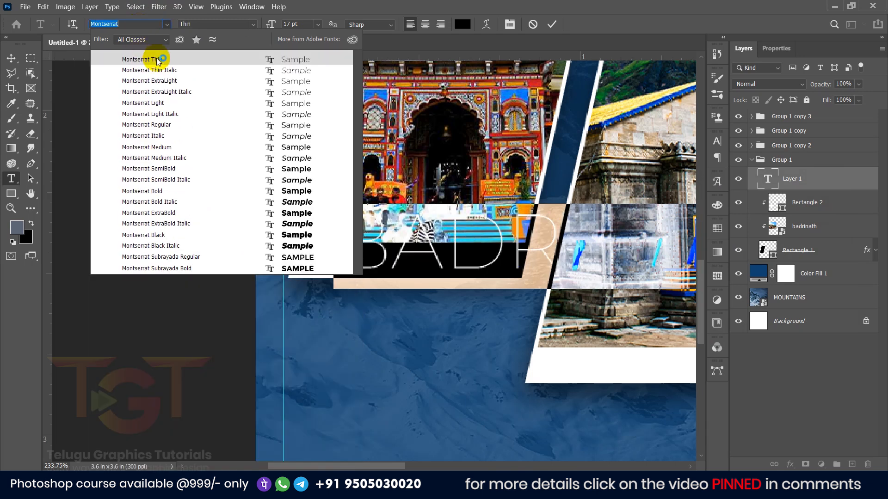
left_click(159, 148)
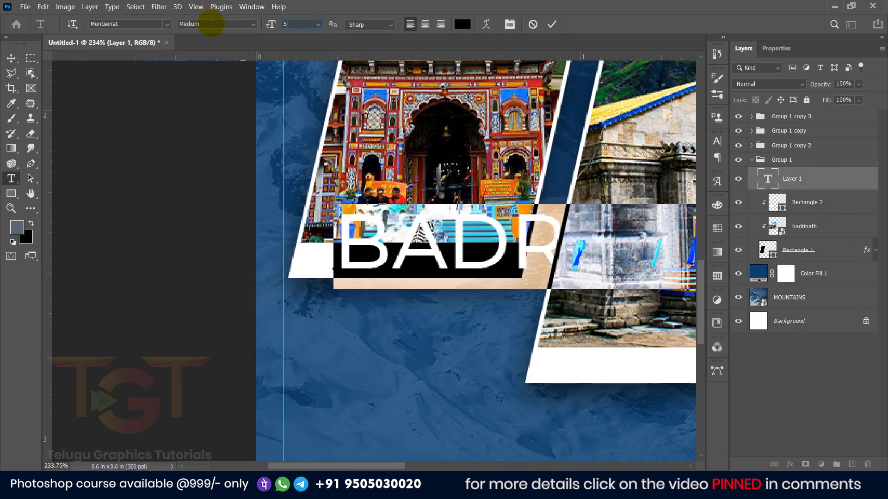
type("5")
key("Return")
left_click(559, 20)
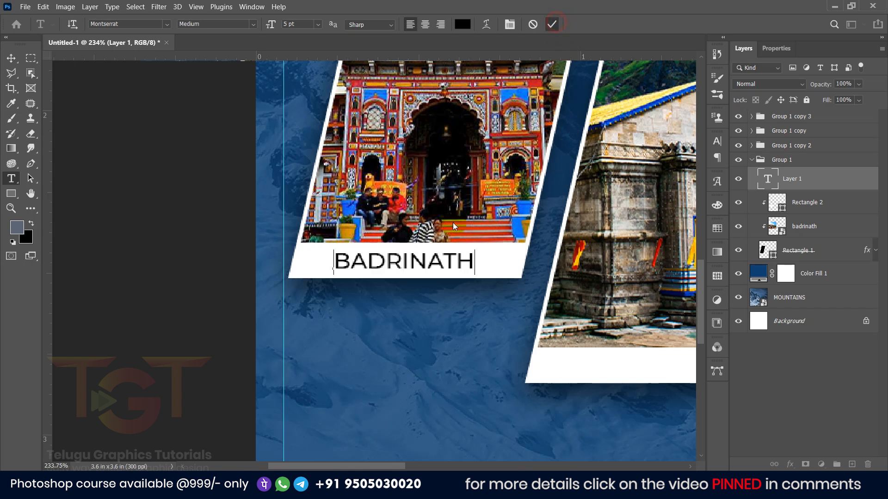
Step: Center the BADRINATH label within the white strip of the leftmost parallelogram
key("v")
scroll(453, 259, "up", 5)
left_click_drag(410, 259, 423, 259)
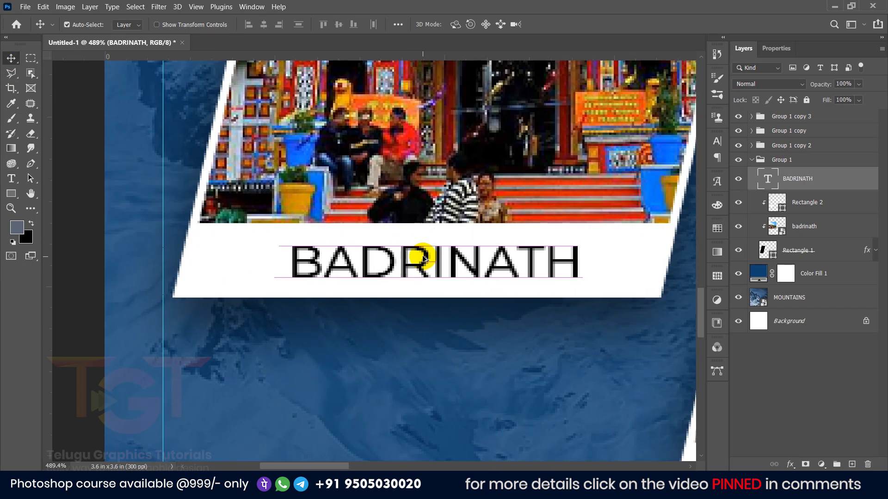
scroll(424, 259, "down", 5)
left_click(178, 261)
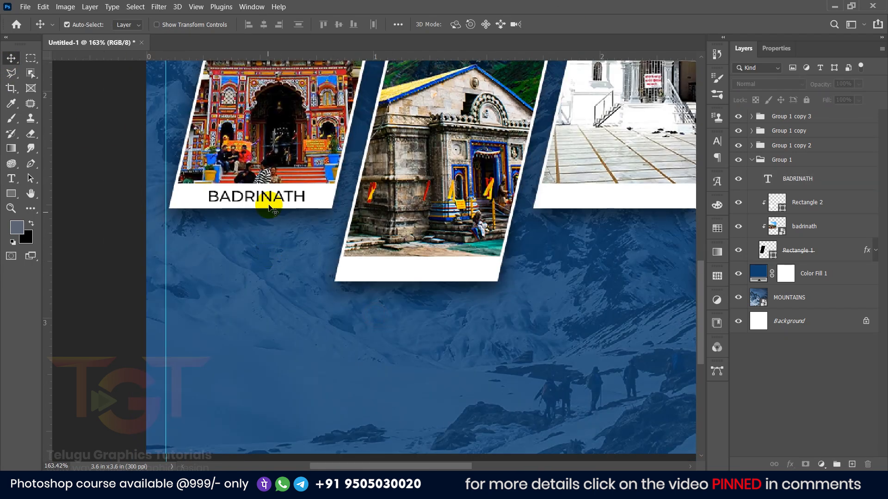
Step: Duplicate the BADRINATH label and place the copy just below the second parallelogram
left_click(272, 199)
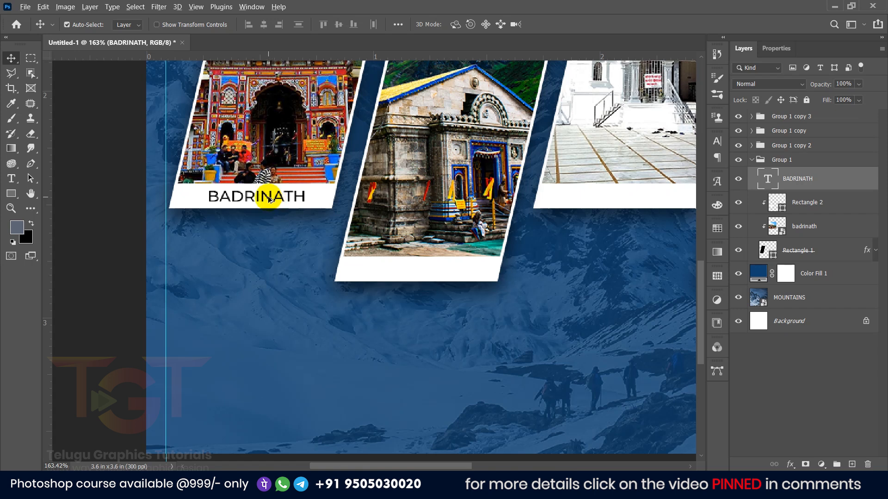
left_click_drag(270, 198, 424, 270)
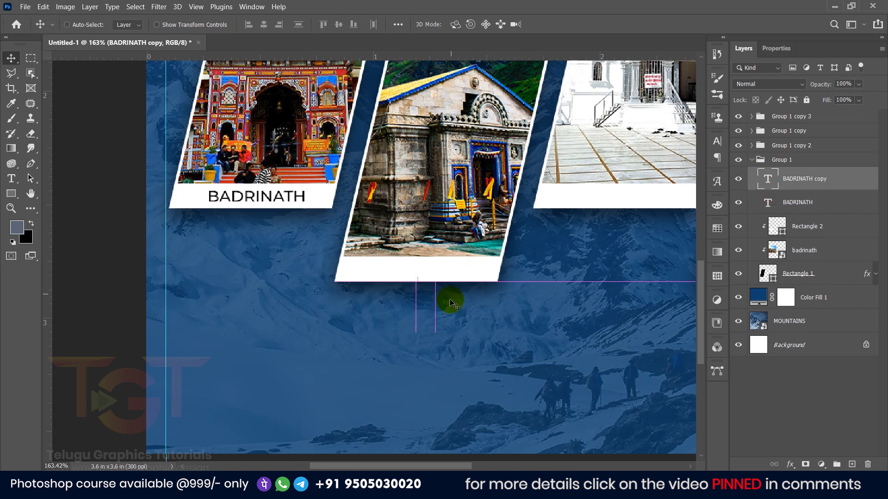
left_click_drag(451, 296, 447, 299)
Step: Rename the Kedarnath parallelogram's group as K, and collapse it together with Group 1
left_click(462, 214, "ctrl")
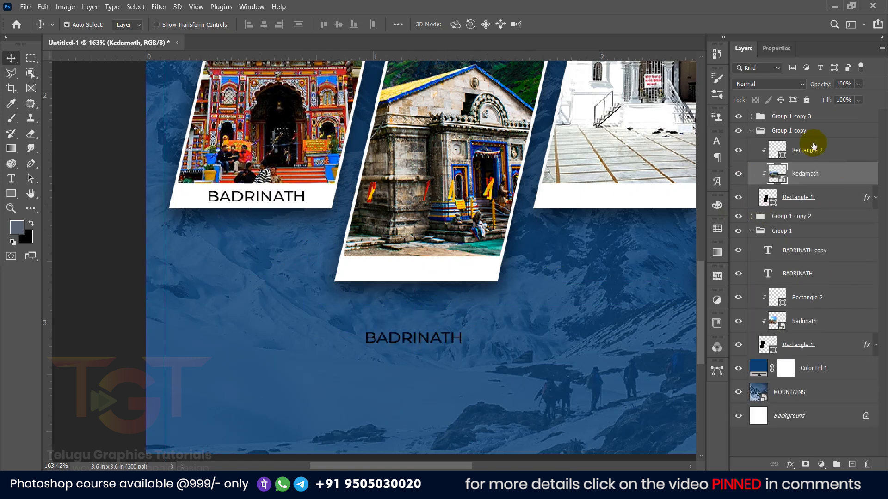
double_click(781, 131)
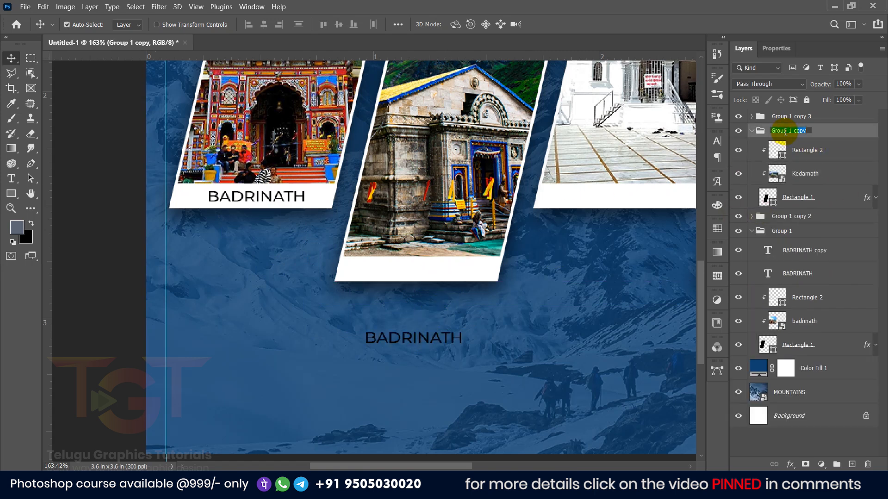
key("Return")
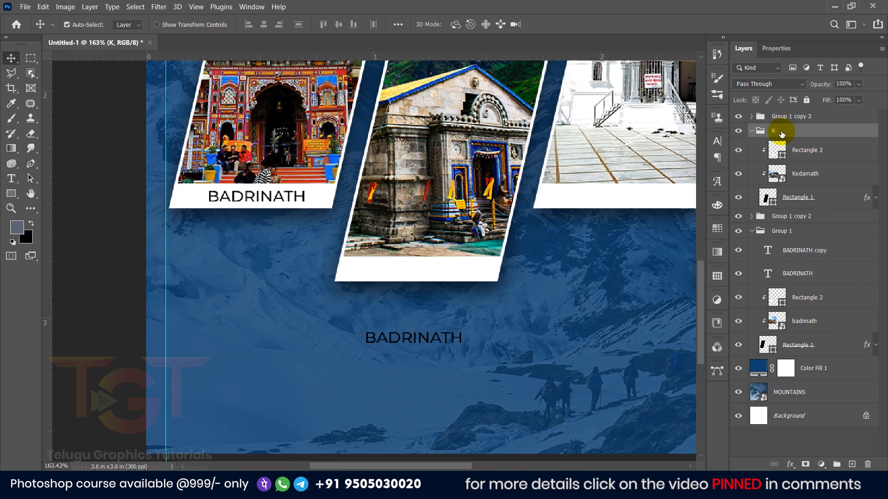
left_click(753, 131)
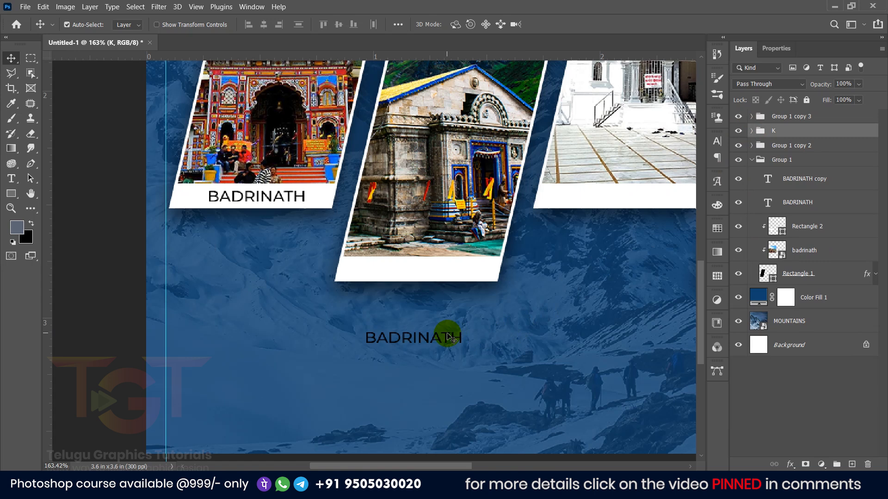
left_click(751, 160)
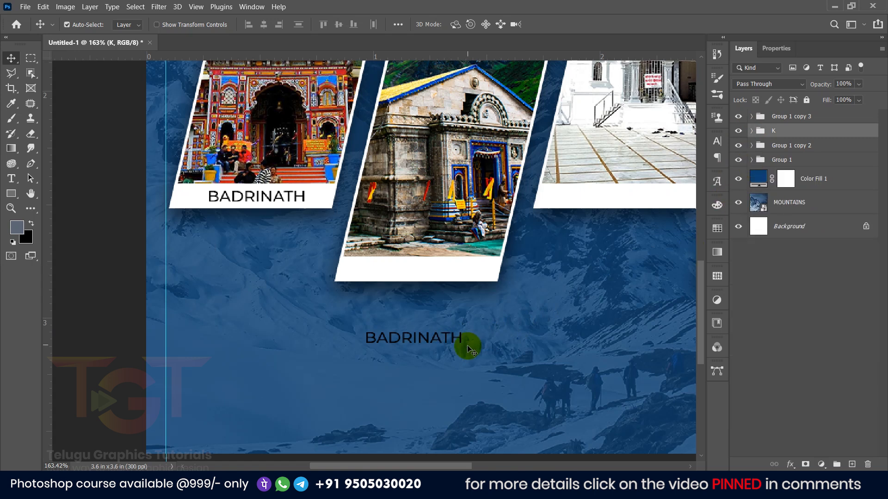
Step: Make further copies of the BADRINATH label and move one into group K, on the Kedarnath frame's white strip
left_click_drag(444, 337, 620, 260)
left_click_drag(628, 330, 446, 308)
left_click_drag(426, 243, 593, 316)
left_click_drag(263, 313, 268, 267)
left_click_drag(792, 226, 801, 132)
left_click_drag(257, 275, 391, 320)
Step: Replace the text of the label on the Kedarnath frame with KEDARNATH
scroll(245, 255, "up", 6)
key("t")
left_click_drag(379, 298, 271, 297)
type("KEDAR")
Step: Set the tracking of the whole KEDARNATH label to 20
key("ctrl+a")
left_click(777, 49)
left_click_drag(803, 211, 822, 212)
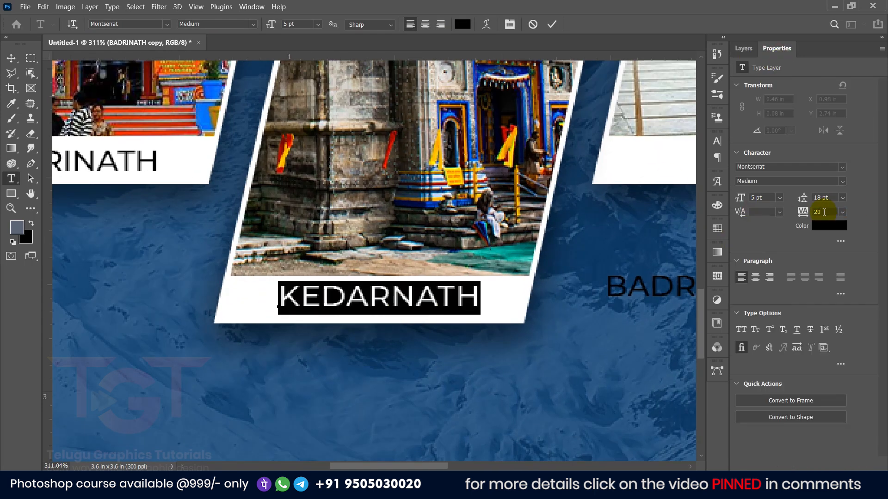
Step: Finish the KEDARNATH label edit, and widen the tracking of the whole BADRINATH label on the Badrinath frame
key("ctrl+Return")
key("v")
scroll(370, 307, "down", 5)
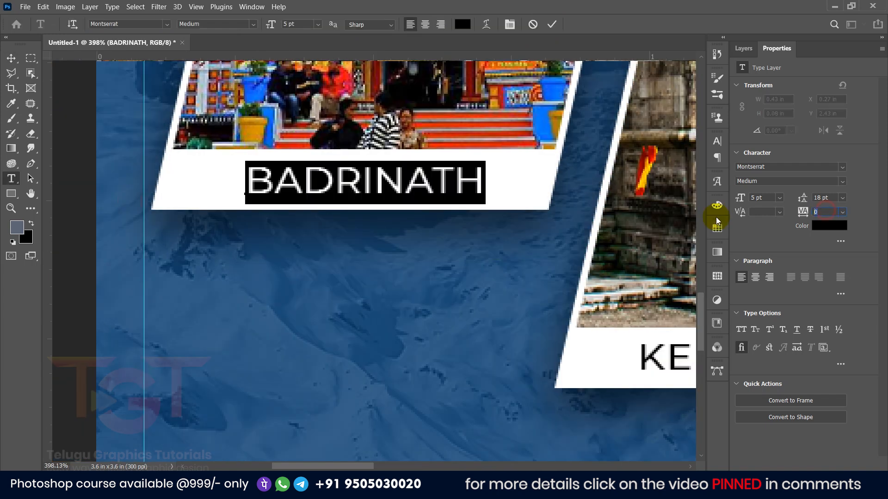
left_click_drag(395, 182, 400, 181)
key("F7")
Step: Move a spare BADRINATH label toward the Gangotri frame, rename that frame's group as G, and collapse groups G and B
left_click(763, 253)
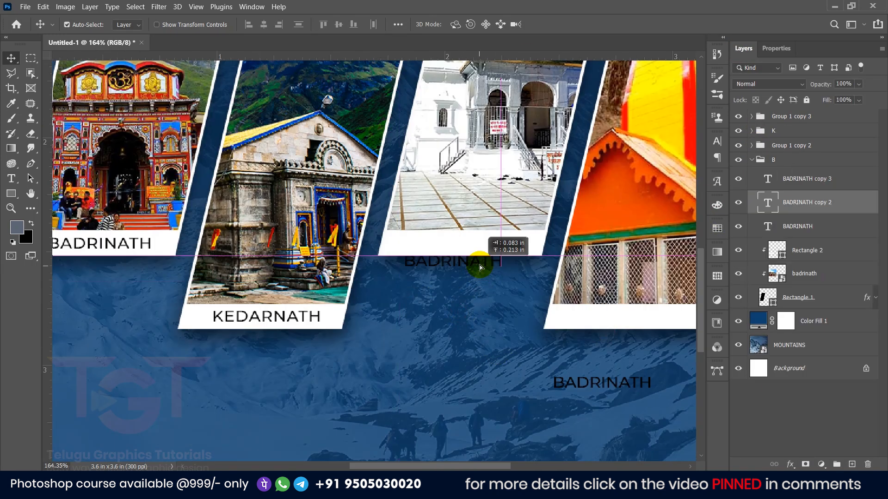
left_click(481, 203)
double_click(791, 145)
type("G")
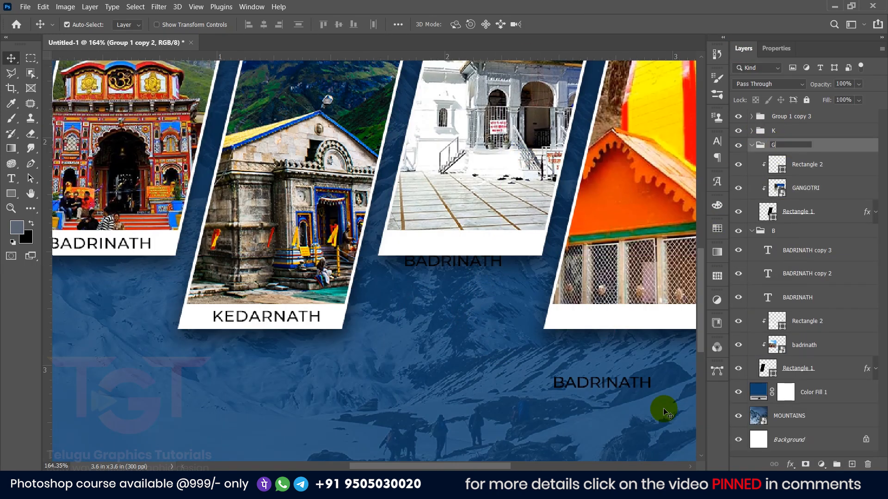
key("Return")
left_click(751, 146)
left_click(751, 160)
Step: Place one spare BADRINATH label in group G and the other in the Yamunotri frame's group, renaming that group as Y
left_click(453, 262)
left_click_drag(778, 203, 779, 147)
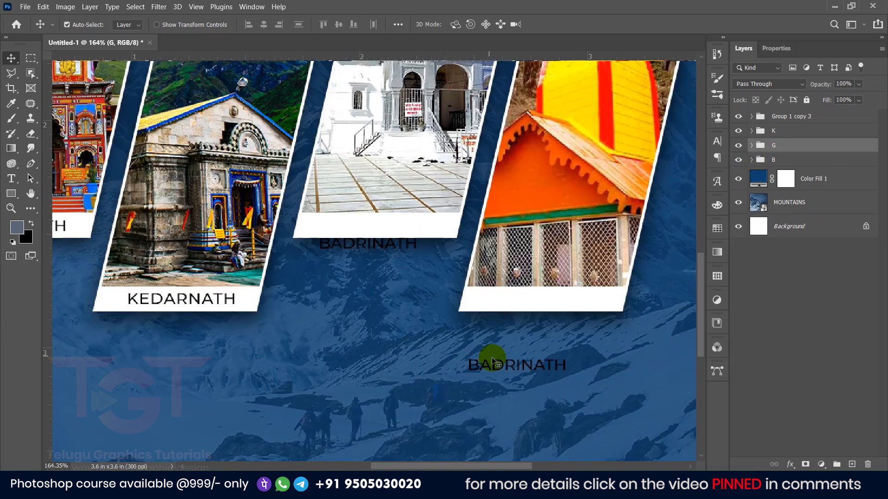
left_click_drag(490, 357, 513, 305)
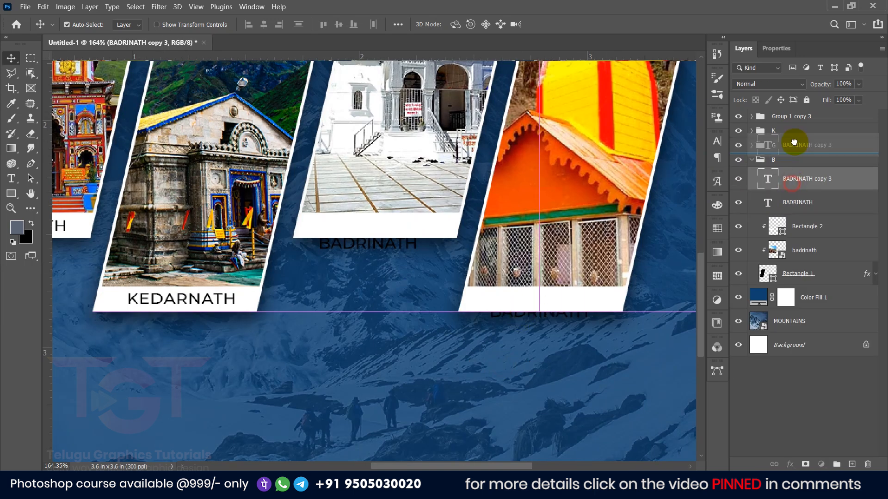
left_click(791, 116)
left_click(752, 146)
double_click(791, 116)
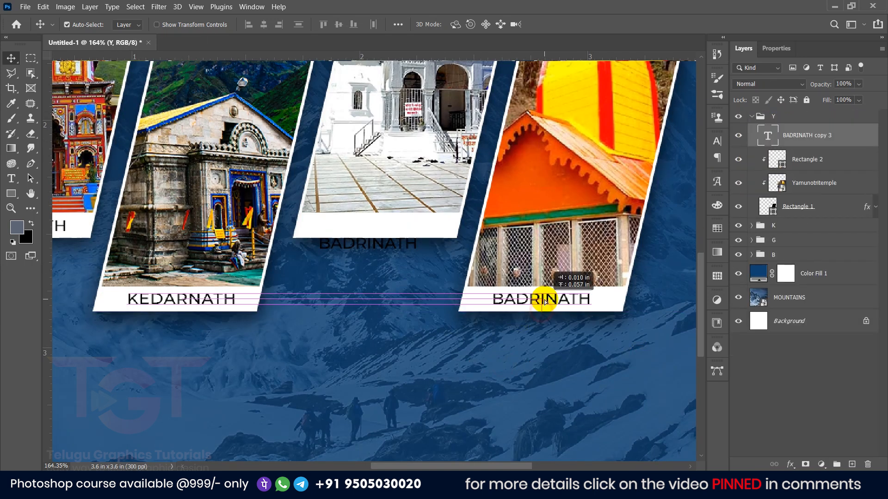
Step: Replace the labels on the third and fourth frames with GANGOTRI and YAMUNOTRI, and set the tracking of both to 40
double_click(381, 229)
type("GANGOTRI")
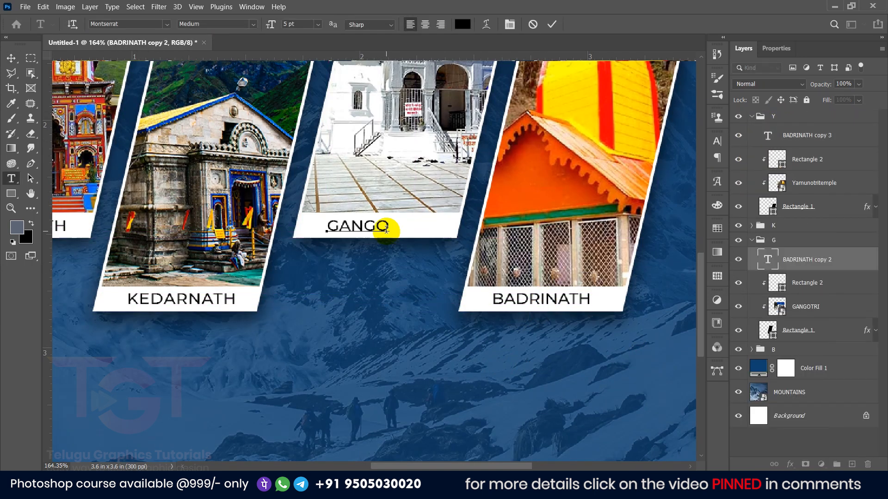
key("ctrl+a")
left_click(777, 48)
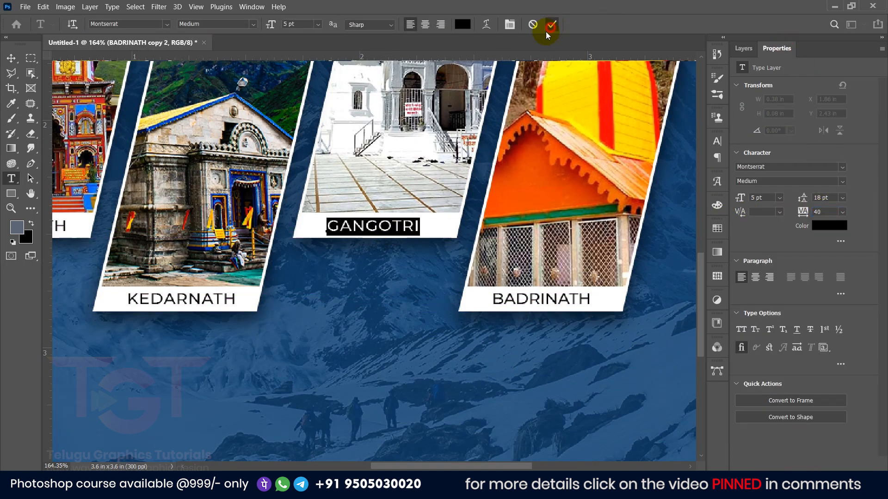
left_click(551, 24)
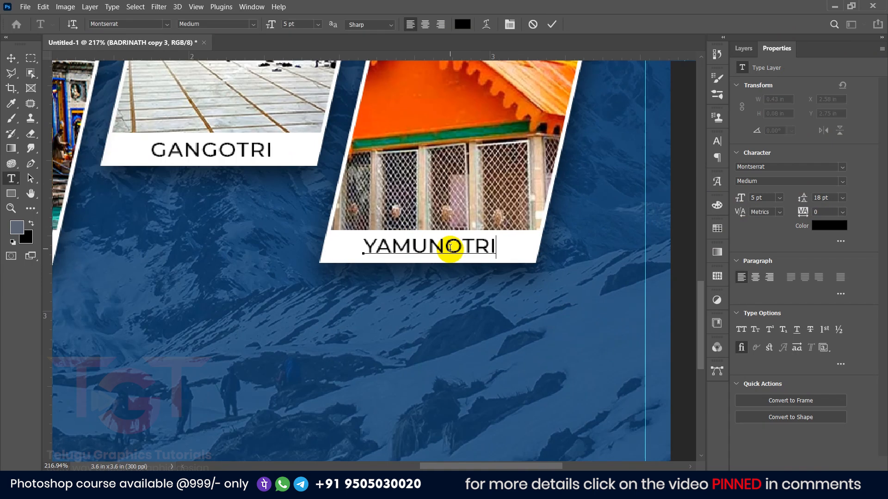
key("ctrl+a")
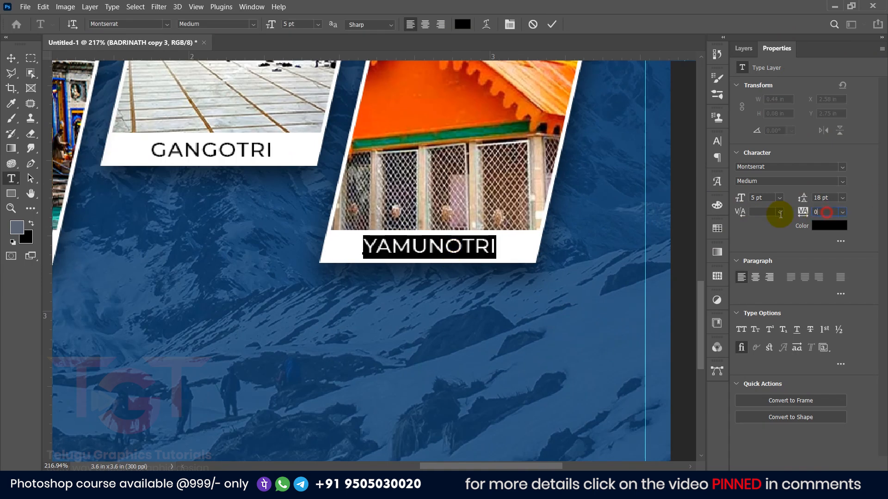
left_click(552, 24)
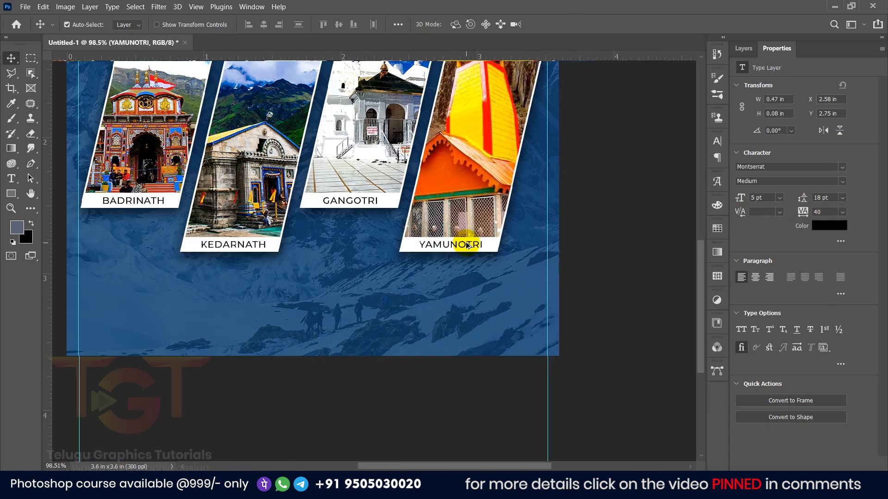
Step: Colour-code the layer groups: Y orange, K blue, G violet and B red, keeping the groups collapsed
left_click(743, 49)
right_click(800, 117)
left_click(730, 417)
left_click(751, 117)
right_click(783, 131)
left_click(726, 426)
right_click(808, 146)
left_click(722, 455)
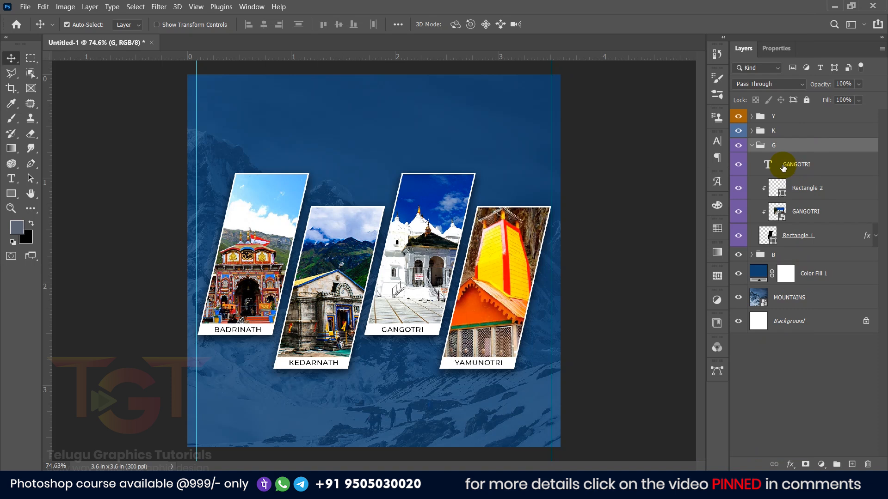
left_click(751, 145)
right_click(783, 160)
left_click(758, 407)
Step: Group the Color Fill 1 and MOUNTAINS layers, name the group BG, and colour-code it red
scroll(372, 217, "down", 2)
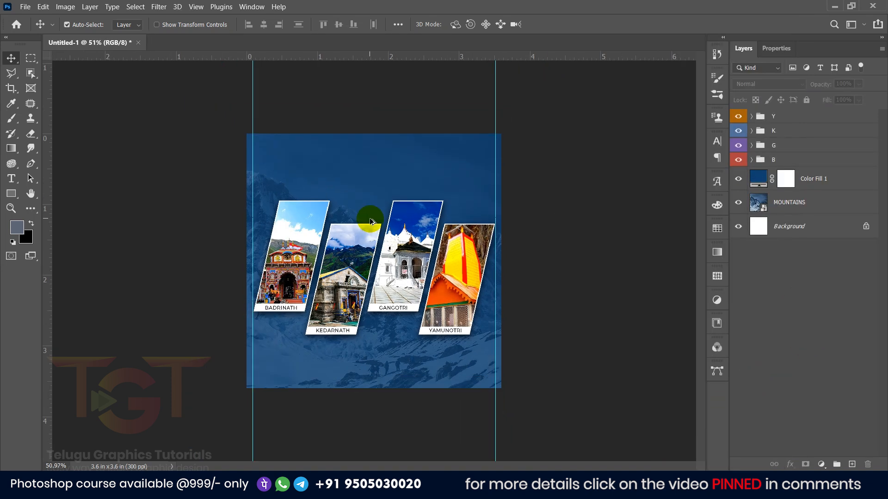
scroll(381, 231, "up", 1)
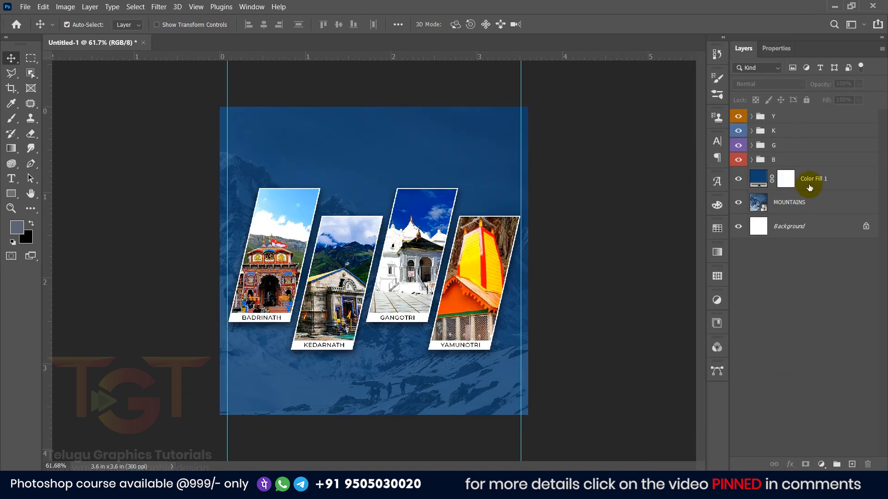
left_click(827, 180)
left_click(838, 202, "shift")
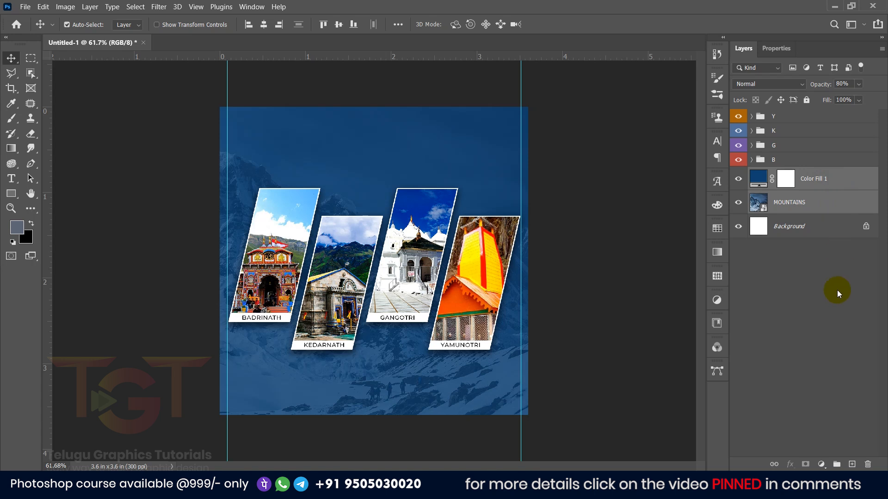
left_click(836, 464)
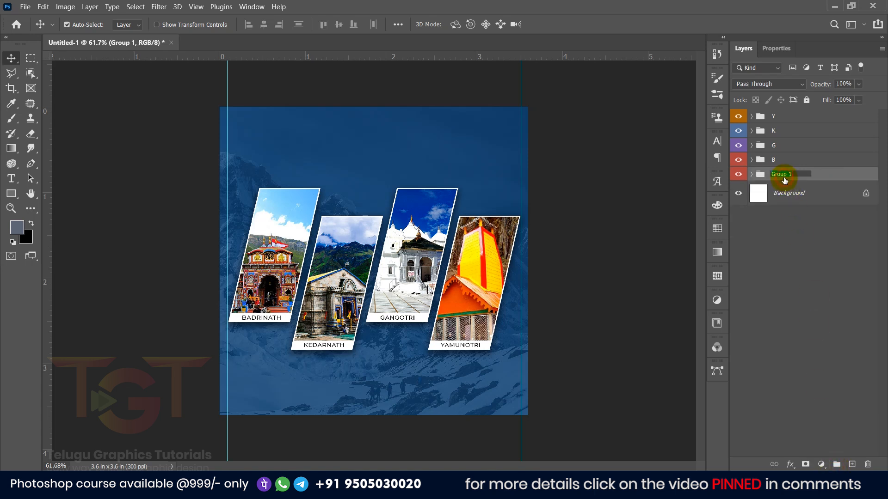
left_click(798, 270)
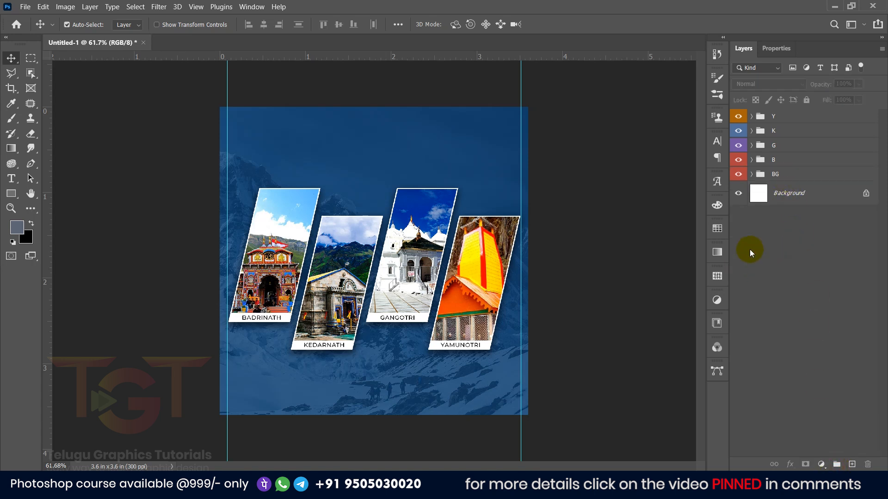
Step: Add the text ONCE IN A LIFTTIME MUST GO ON above the frames and colour it golden yellow
left_click(11, 180)
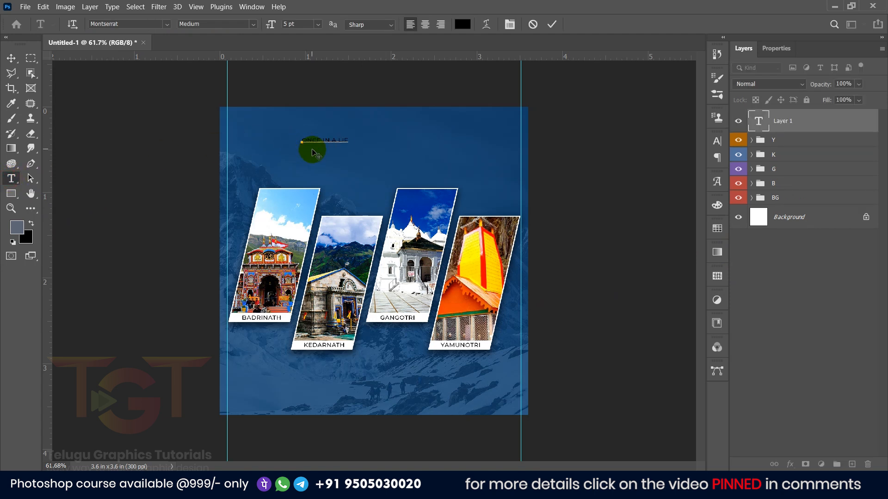
type("O ON")
key("ctrl+a")
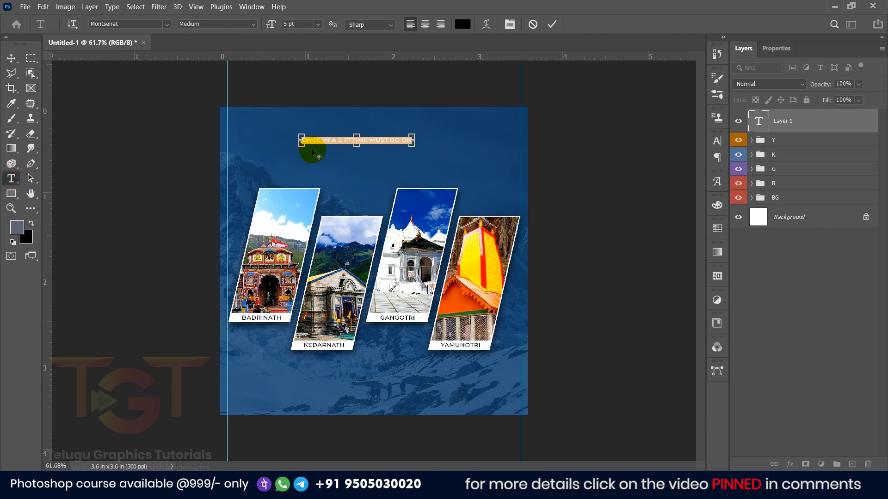
left_click(467, 25)
left_click_drag(712, 333, 710, 339)
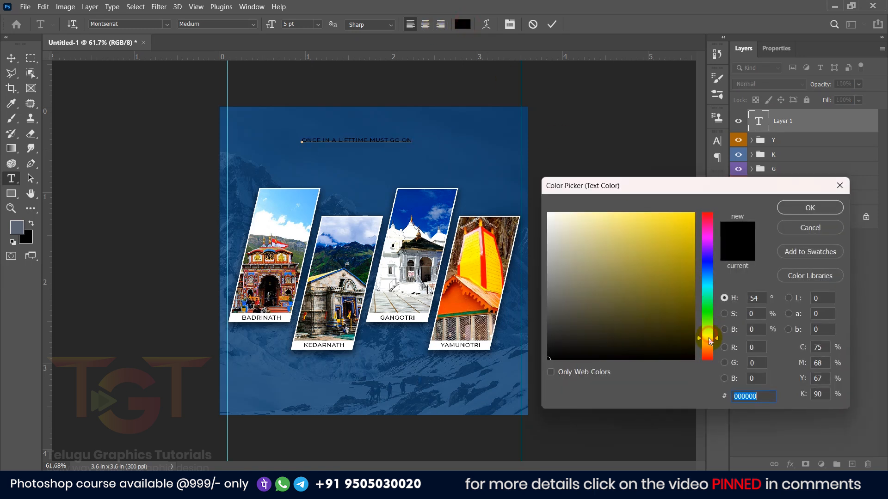
left_click_drag(673, 264, 705, 208)
left_click(787, 208)
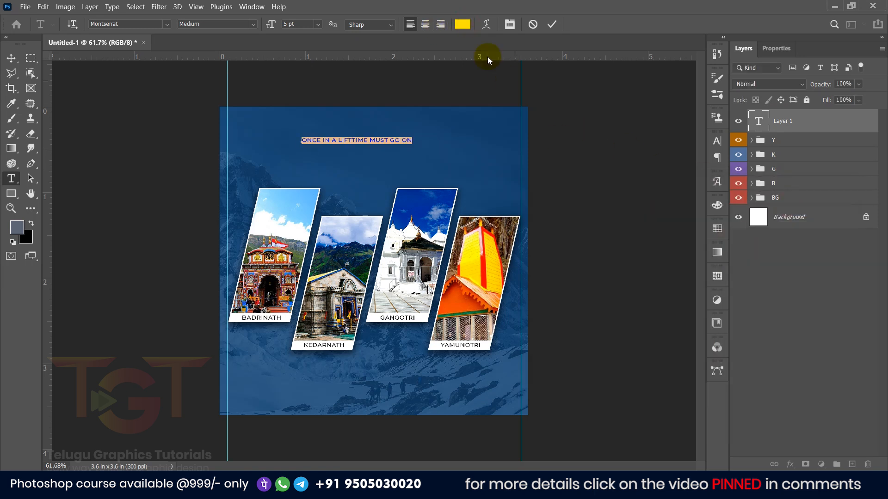
Step: Set the font size of the yellow heading text to 10 pt
type("10")
key("Return")
left_click(552, 24)
key("v")
Step: Duplicate the yellow heading just below itself and replace the copy's text with CHAR DHAM YATRA
left_click_drag(391, 133, 385, 150)
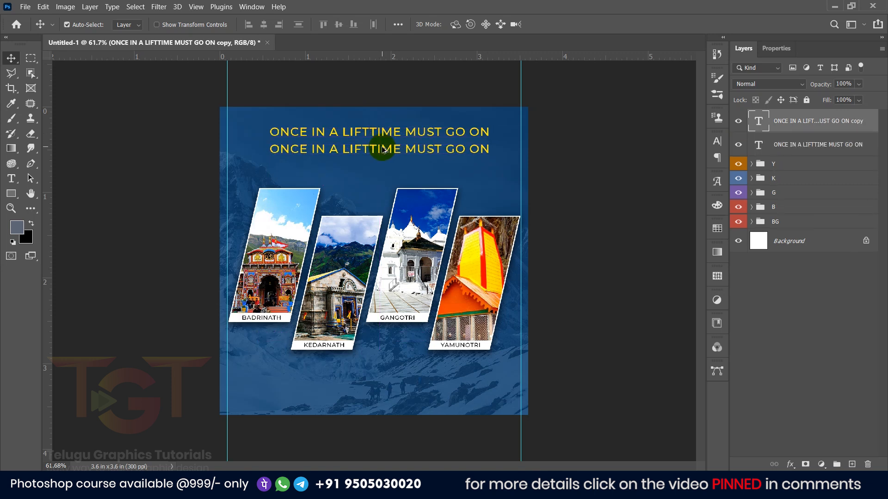
double_click(383, 148)
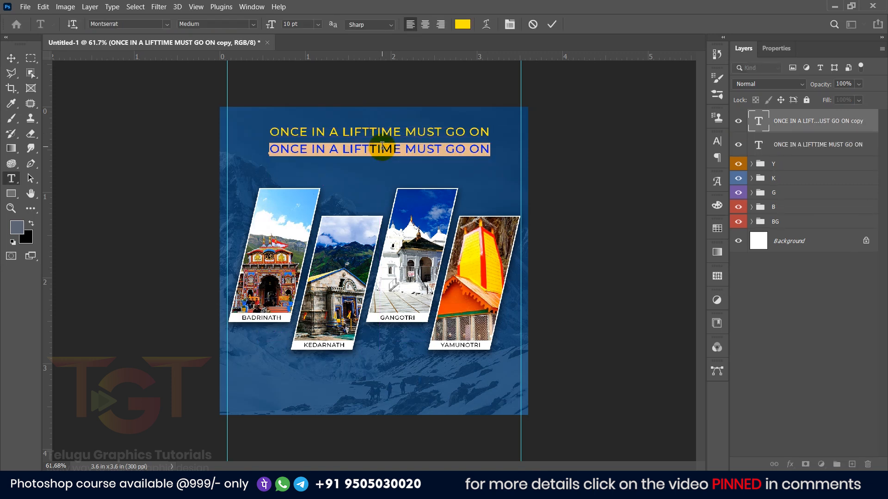
type("CHAR DHAM YATRA")
Step: Change the CHAR DHAM YATRA text to the Milky Honey font and colour it white
key("ctrl+a")
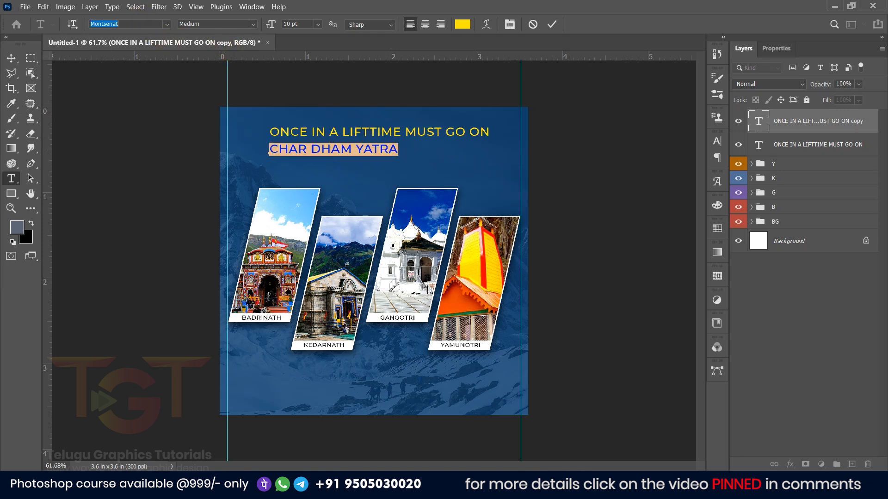
type("mil")
key("Return")
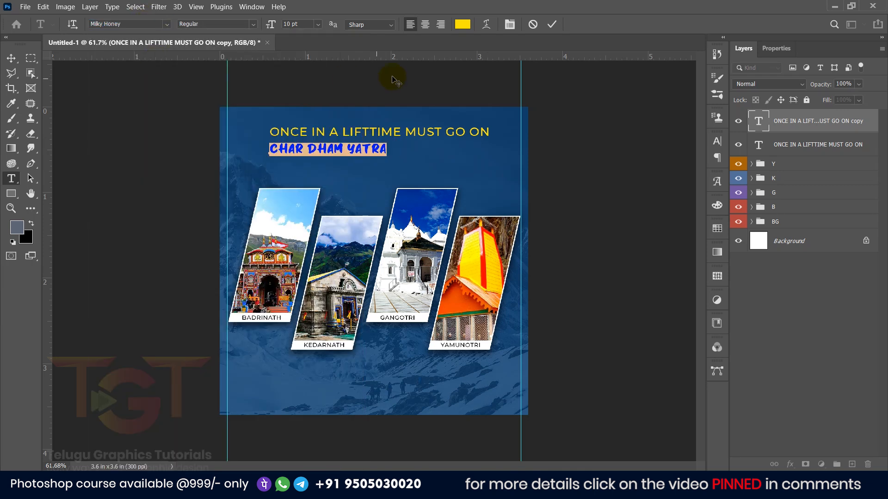
left_click(462, 28)
left_click(548, 214)
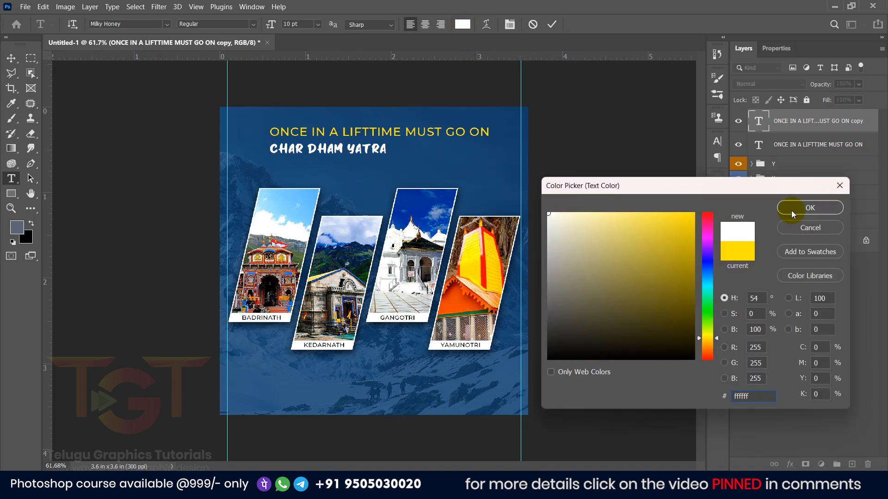
left_click(789, 216)
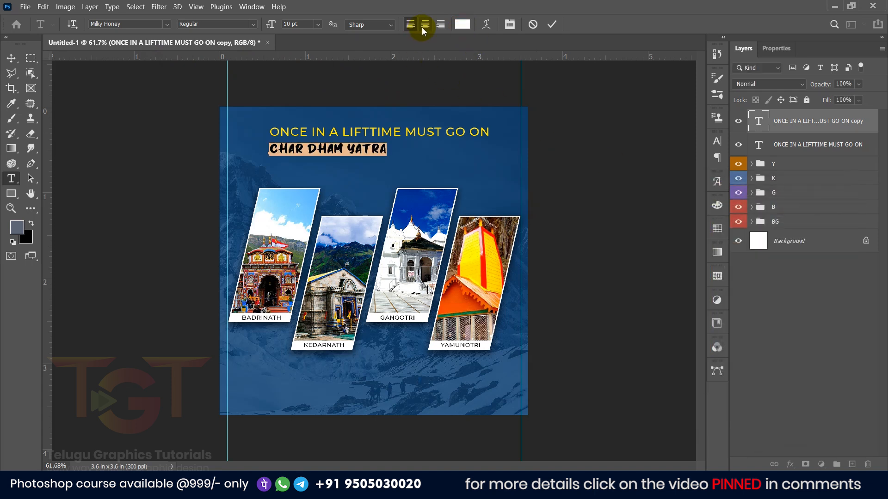
Step: Centre-align the CHAR DHAM YATRA text and move it to the middle beneath the yellow heading
left_click(424, 24)
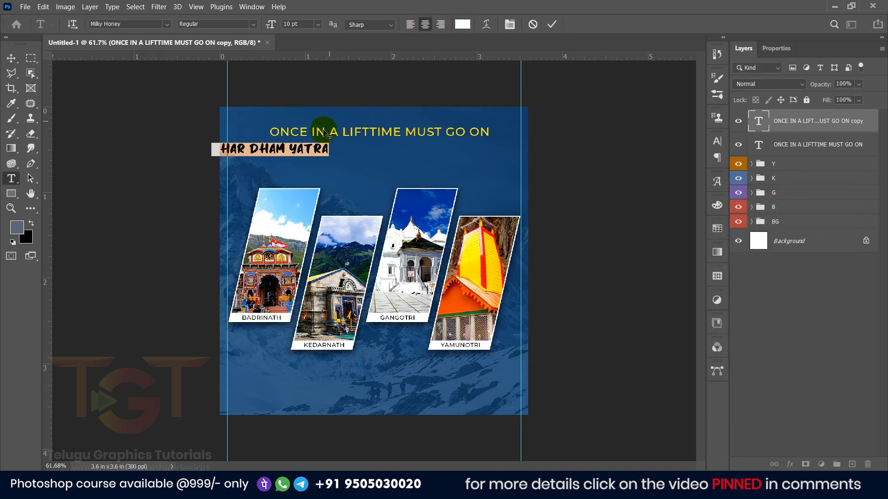
left_click(551, 24)
left_click_drag(327, 148, 415, 152)
key("Return")
Step: Set CHAR DHAM YATRA to 20 pt and reposition it with the yellow heading line in the space above the frames
double_click(397, 150)
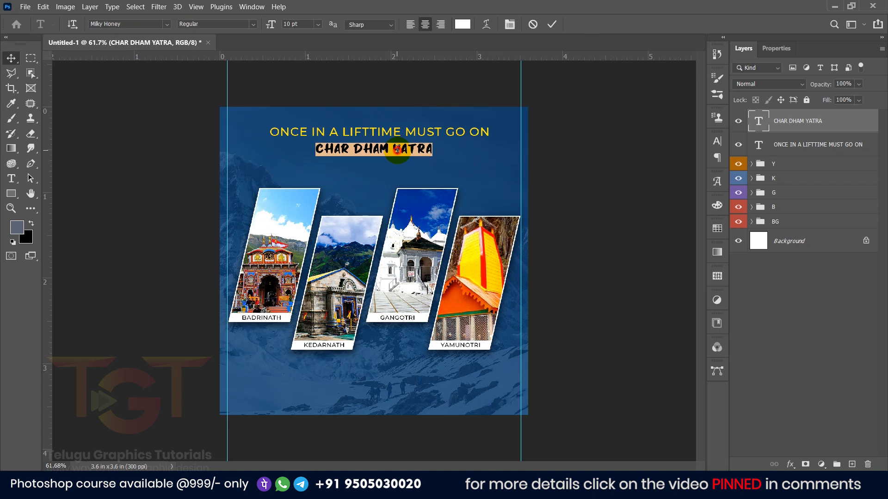
type("20")
key("Return")
key("v")
mouse_move(398, 149)
left_mouse_down()
mouse_move(396, 165)
mouse_move(394, 142)
left_mouse_up()
left_click(389, 131)
left_click(183, 272)
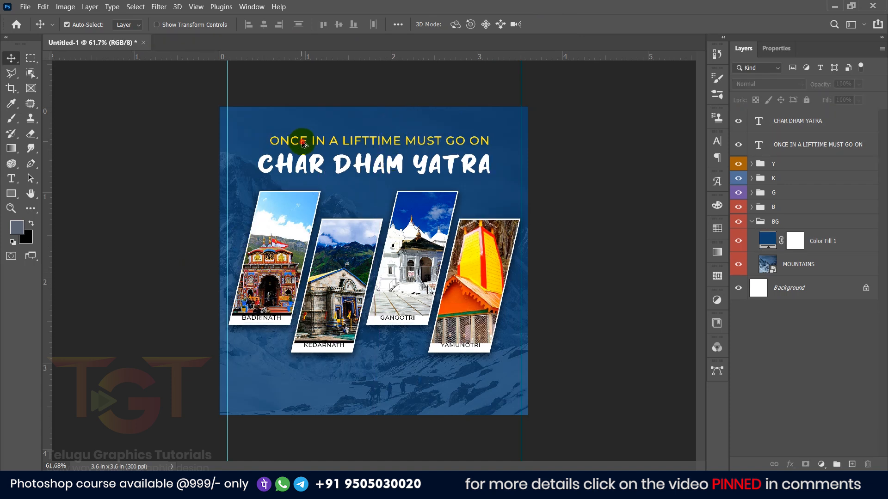
Step: Duplicate the yellow heading to the area below the frames and replace the copy's text with "Travel to"
left_click_drag(304, 144, 296, 386)
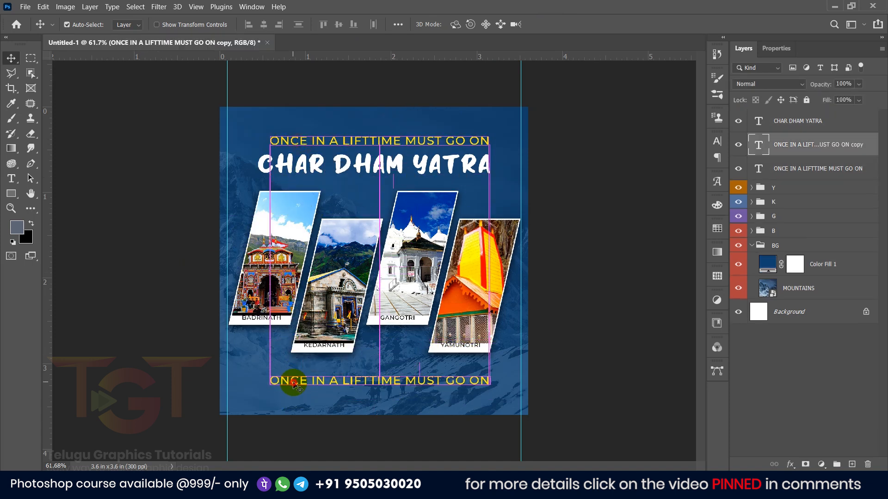
double_click(293, 382)
type("Travel to")
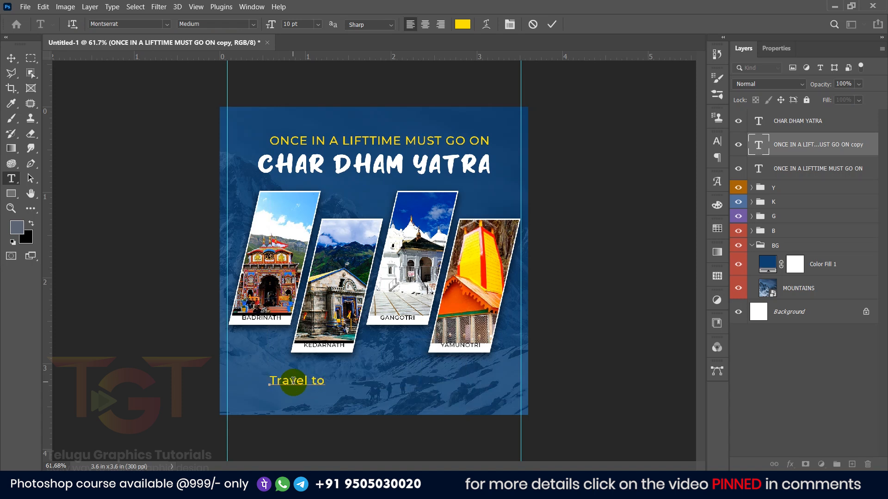
Step: Set the colour of the whole "Travel to" text to white (ffffff)
key("ctrl+a")
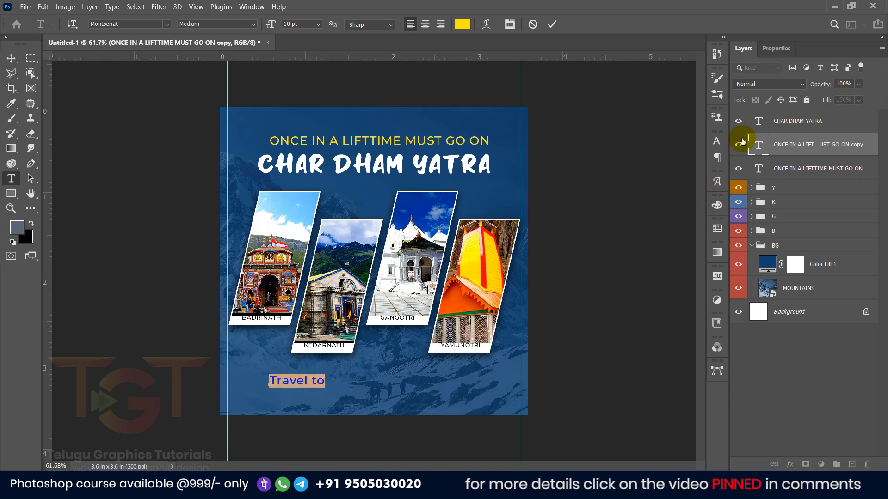
left_click(775, 51)
left_click(815, 216)
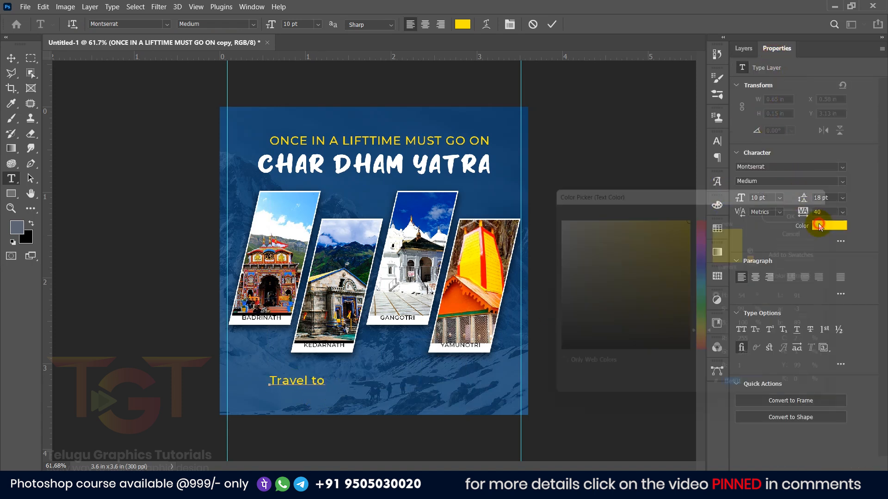
type("ffffff")
left_click(811, 209)
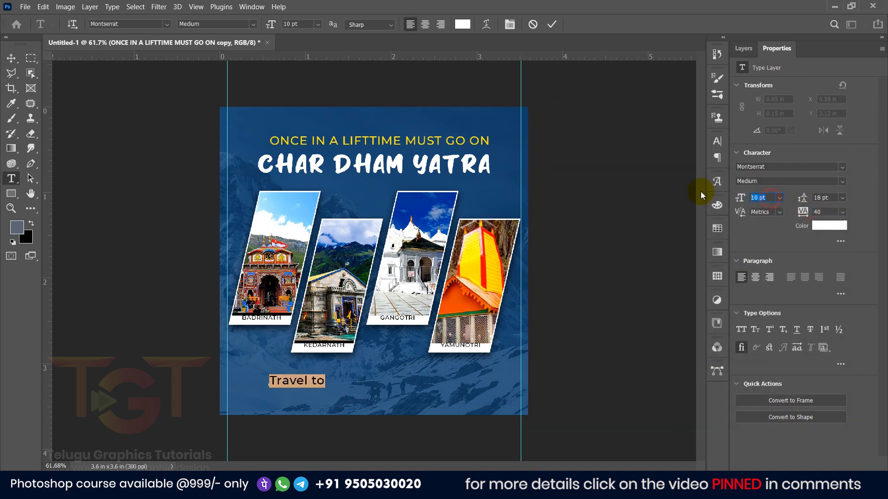
Step: Set the "Travel to" text to 8 pt and move it to the left margin guide below the BADRINATH frame
type("8")
key("Return")
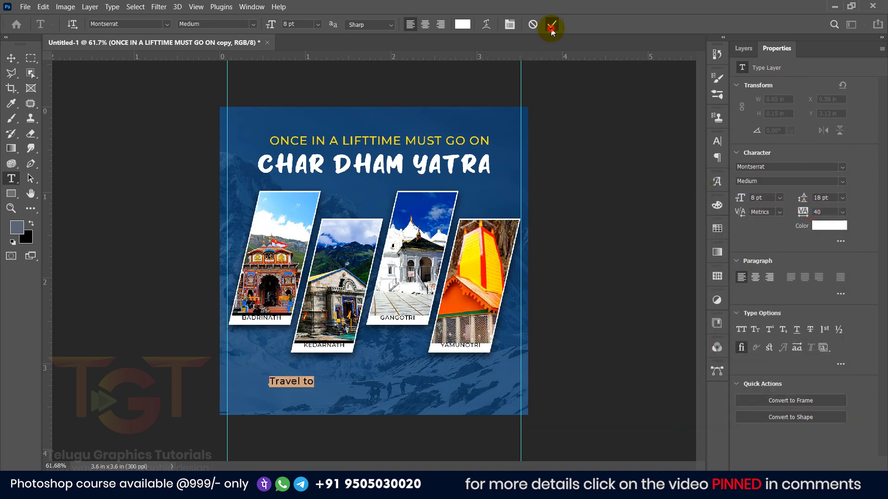
left_click(551, 29)
key("v")
scroll(243, 414, "up", 4)
left_click_drag(269, 409, 234, 329)
Step: Place a copy of "Travel to" directly beneath it and replace the copy's text with "DEV BHOOMI"
scroll(326, 368, "up", 2)
double_click(245, 325)
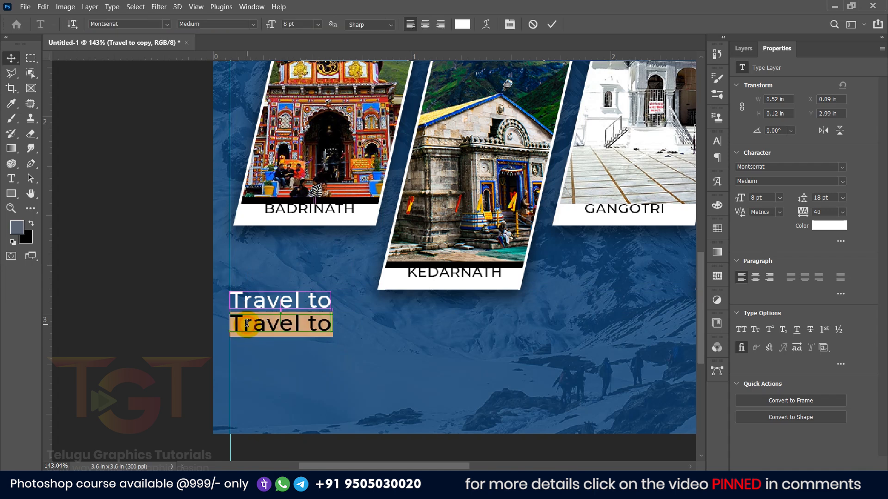
key("Caps_Lock")
type("DEV")
type(" BUM")
key("BackSpace")
key("BackSpace")
type("HOOMI")
Step: Recolour the whole DEV BHOOMI text with the yellow sampled from the heading line above CHAR DHAM YATRA
key("ctrl+a")
left_click(829, 225)
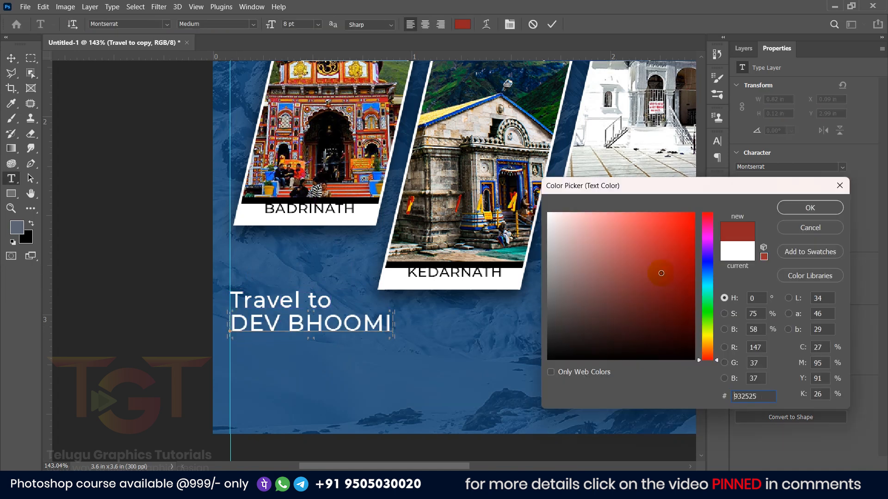
left_click(435, 221)
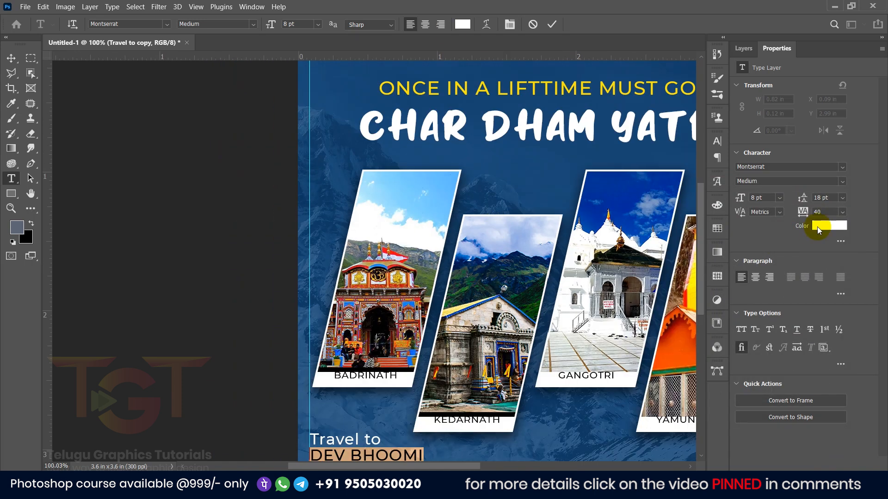
left_click(753, 228)
left_click(500, 92)
left_click(778, 212)
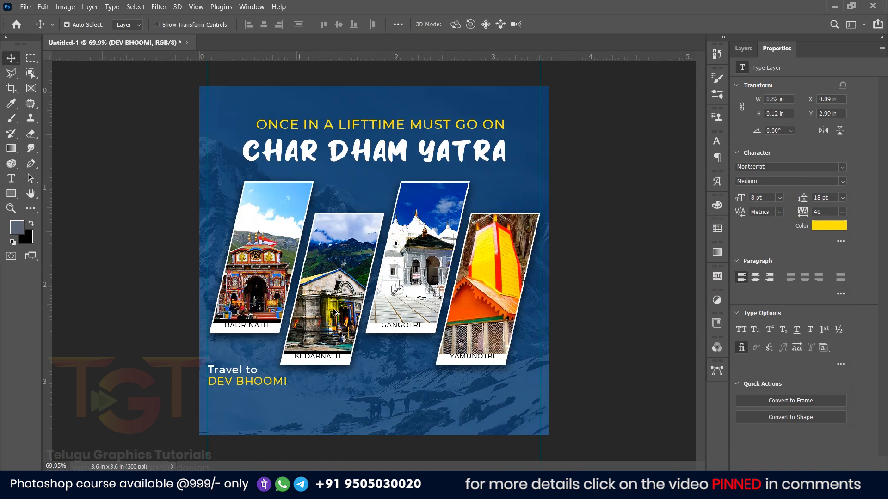
Step: Fine-tune the position of DEV BHOOMI beneath "Travel to", keeping it flush with the left guide
scroll(211, 325, "up", 3)
left_click(190, 331)
left_click_drag(285, 410, 344, 278)
scroll(359, 276, "up", 4)
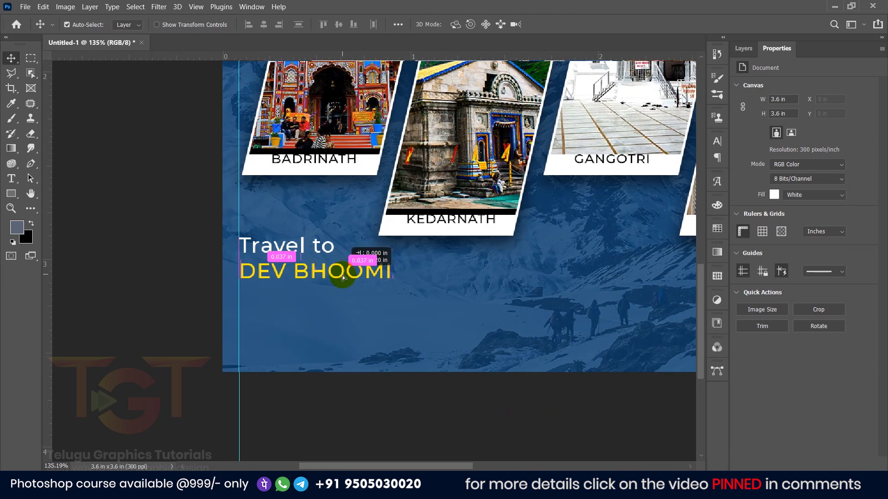
Step: Duplicate "Travel to" beneath DEV BHOOMI and replace the copy's text with "and feel the freshnes of nature"
left_click(301, 247)
left_click_drag(304, 249, 301, 298)
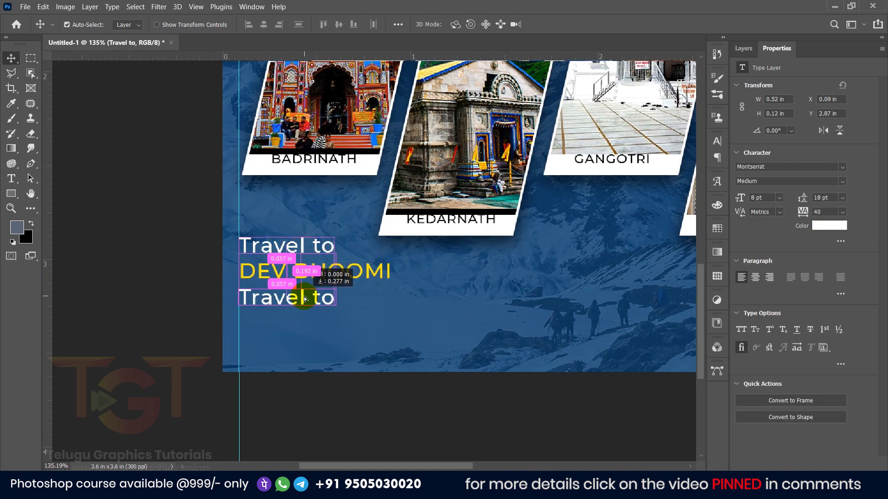
double_click(304, 296)
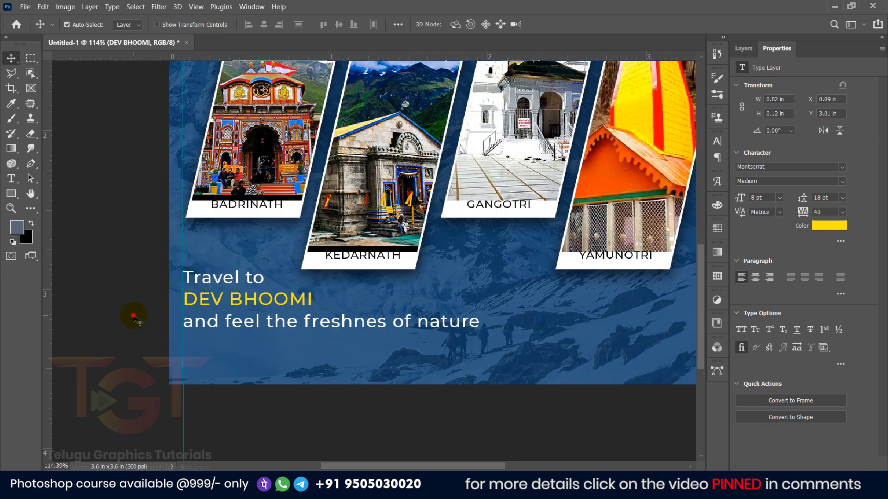
left_click(133, 313)
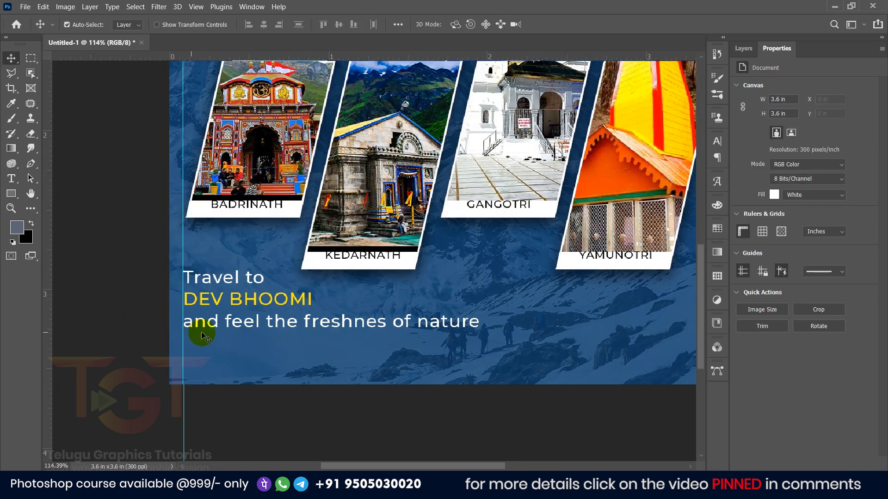
Step: Draw a rounded rectangle about 187 x 51 px with 10 px corners beneath the travel text and fill it with the heading yellow
right_click(12, 193)
left_click(44, 206)
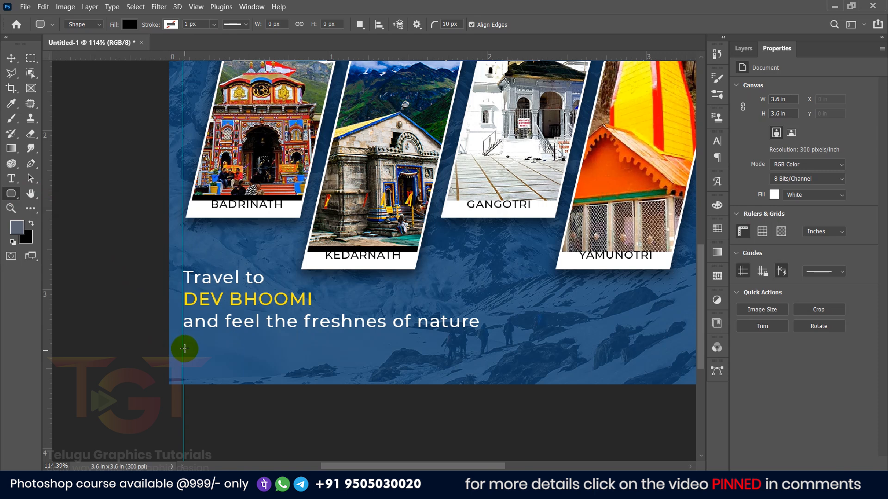
left_click_drag(183, 347, 282, 373)
left_click(773, 170)
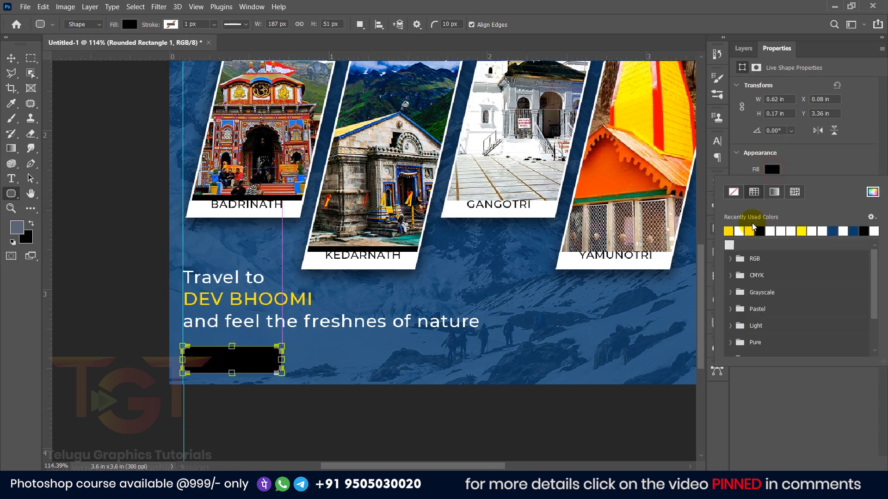
left_click(729, 231)
left_click(11, 59)
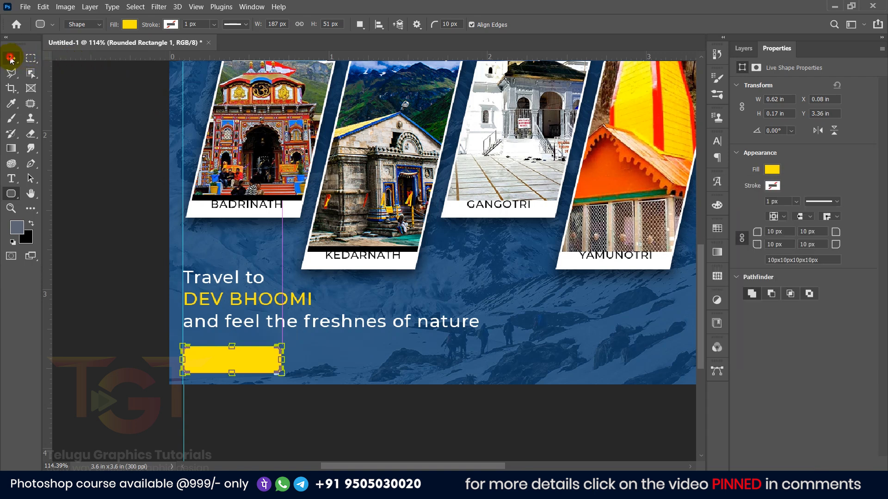
left_click(95, 220)
Step: Shift the yellow rectangle slightly right, duplicate "Travel to" over it, and stack the copy's layer above the rectangle's layer
scroll(218, 365, "up", 4)
left_click(222, 363)
left_click_drag(223, 363, 228, 362)
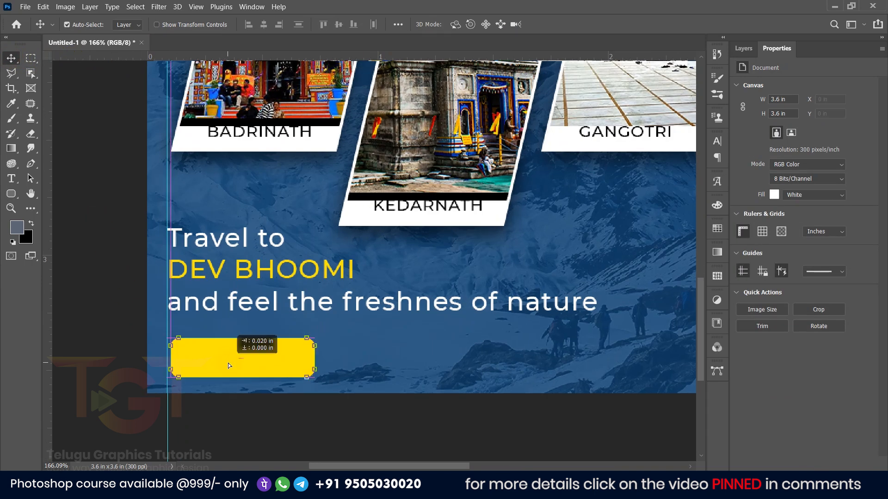
left_click_drag(249, 248, 241, 360)
left_click(241, 360)
left_click(743, 48)
left_click(308, 345)
mouse_move(791, 128)
left_mouse_down()
mouse_move(791, 153)
mouse_move(784, 129)
left_mouse_up()
left_click_drag(198, 349, 216, 348)
left_click_drag(800, 216, 791, 115)
Step: Replace the text over the yellow rectangle with "book now" and colour it black (000000)
double_click(223, 359)
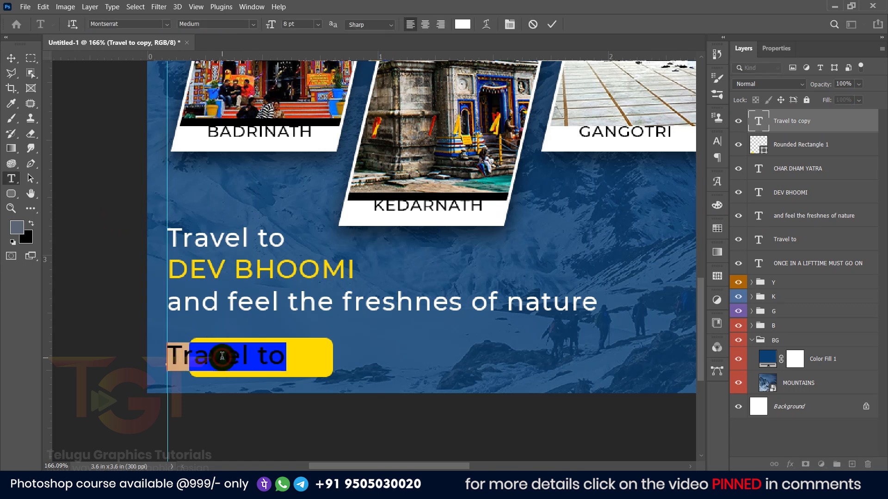
type("book no")
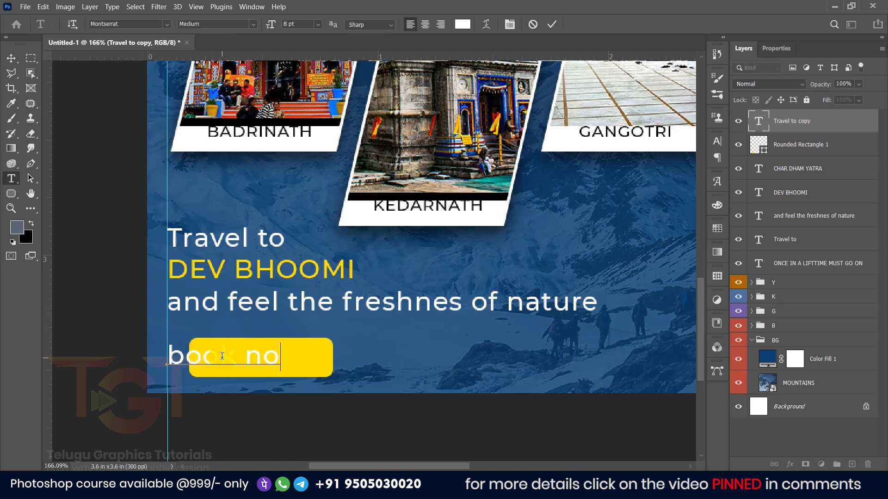
triple_click(222, 359)
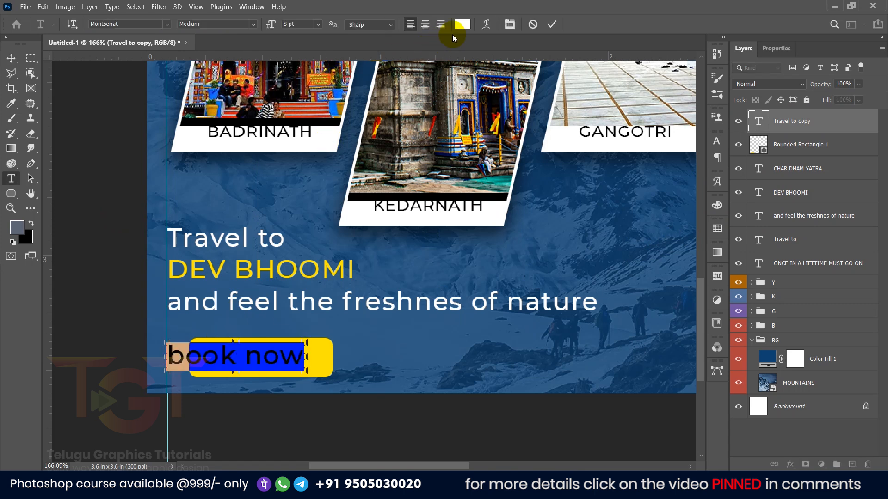
left_click(462, 24)
left_click_drag(575, 228, 520, 386)
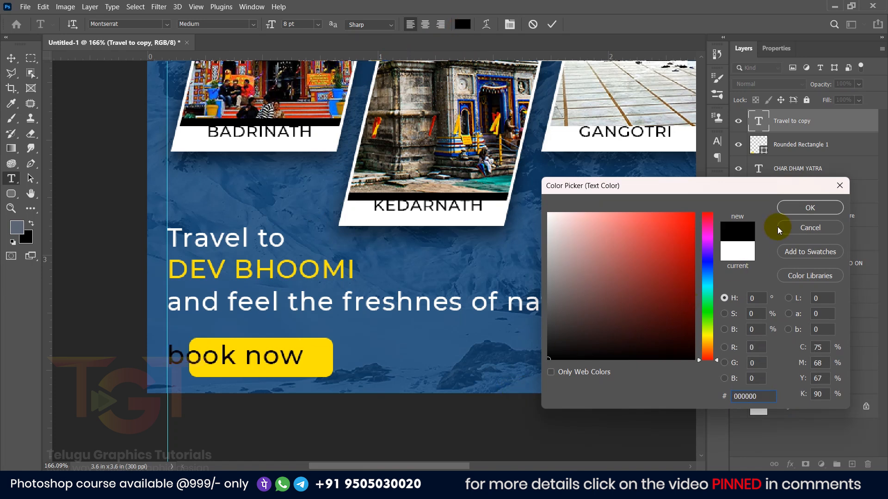
left_click(786, 207)
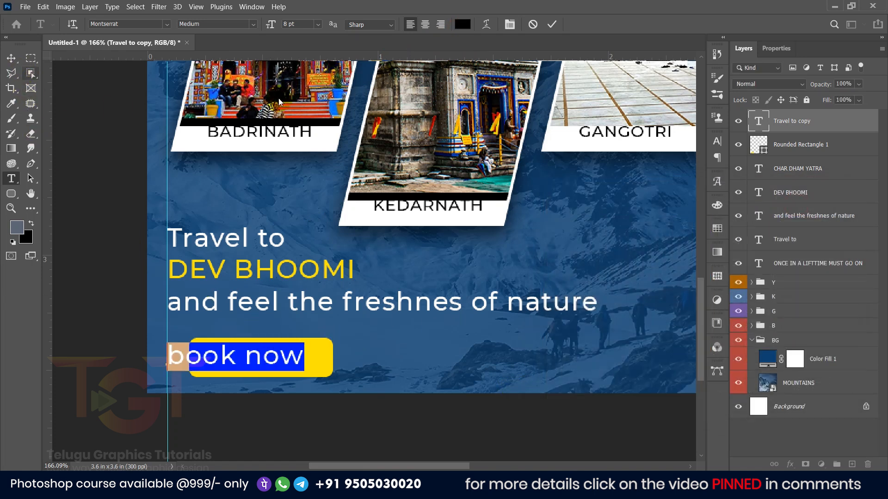
Step: Set "book now" to 5 pt and centre it on the yellow rectangle
type("5")
key("Return")
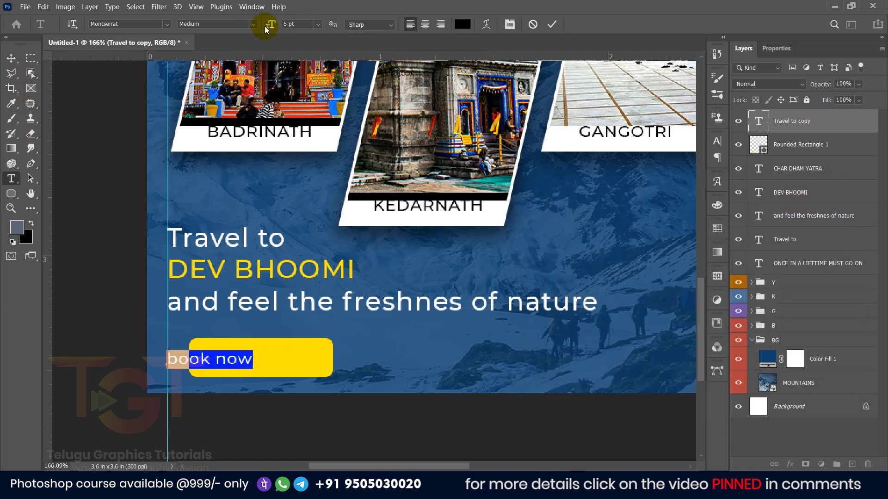
left_click(553, 24)
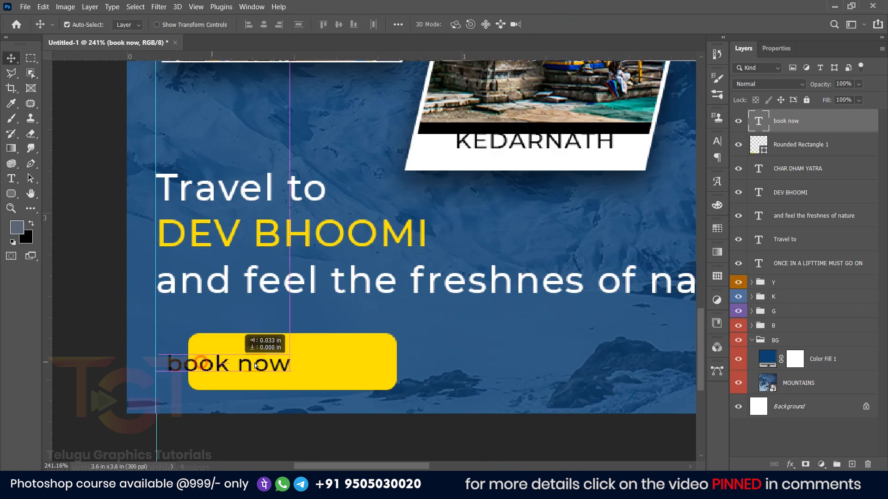
left_click_drag(256, 365, 318, 365)
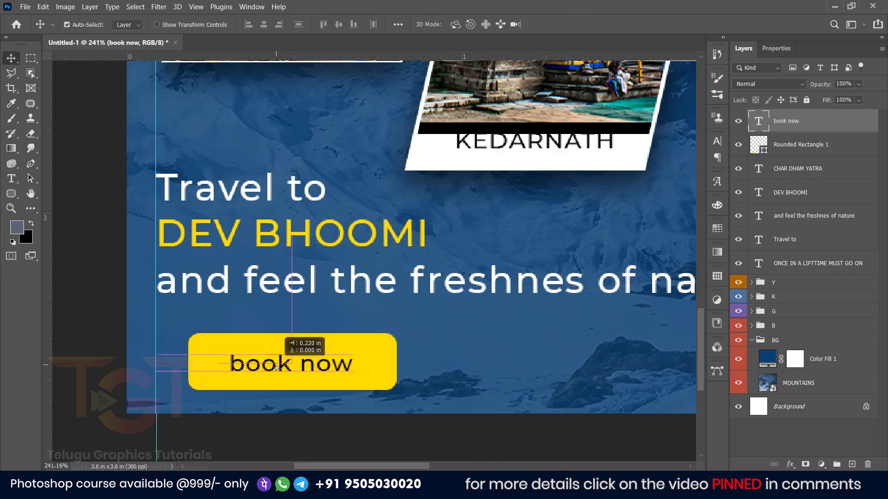
Step: Scale the yellow rectangle down to about 69% and fit it around the "book now" text
left_click(356, 360)
key("ctrl+t")
left_click_drag(397, 333, 364, 342)
scroll(278, 377, "up", 3)
left_click_drag(319, 324, 318, 328)
left_click(632, 240)
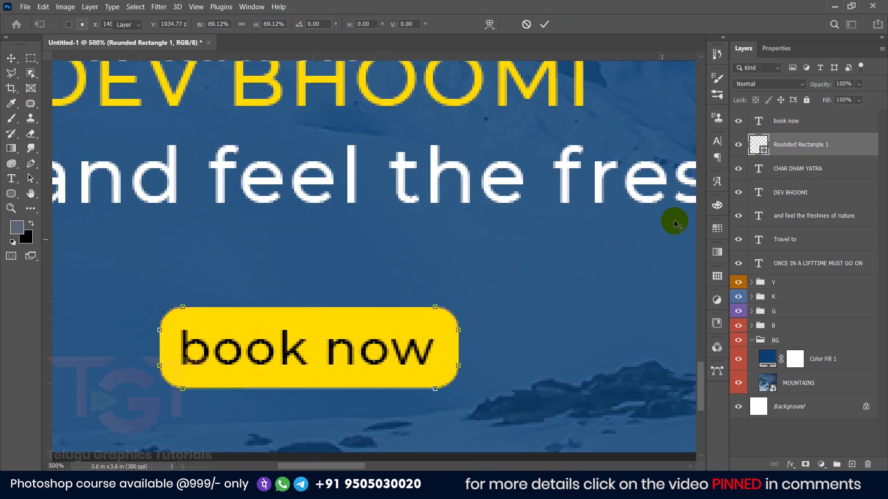
Step: Link the "book now" text layer with the rounded rectangle layer
key("a")
left_click(812, 129)
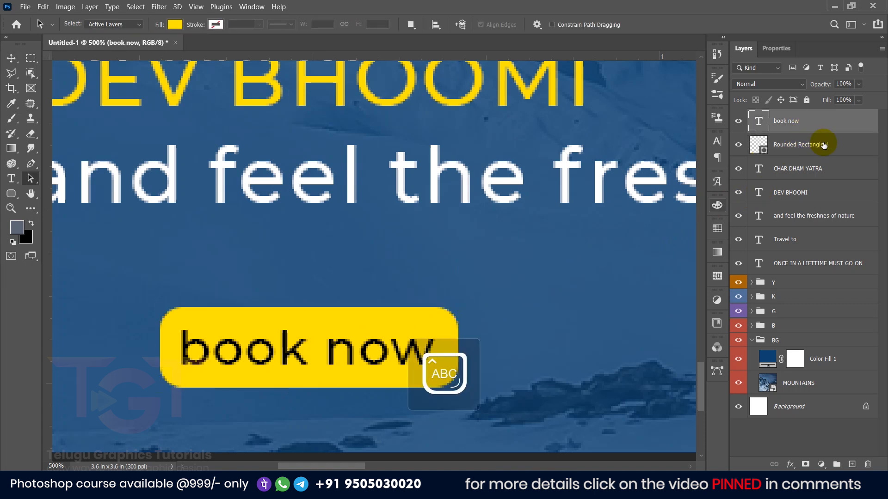
left_click(826, 144)
right_click(827, 125)
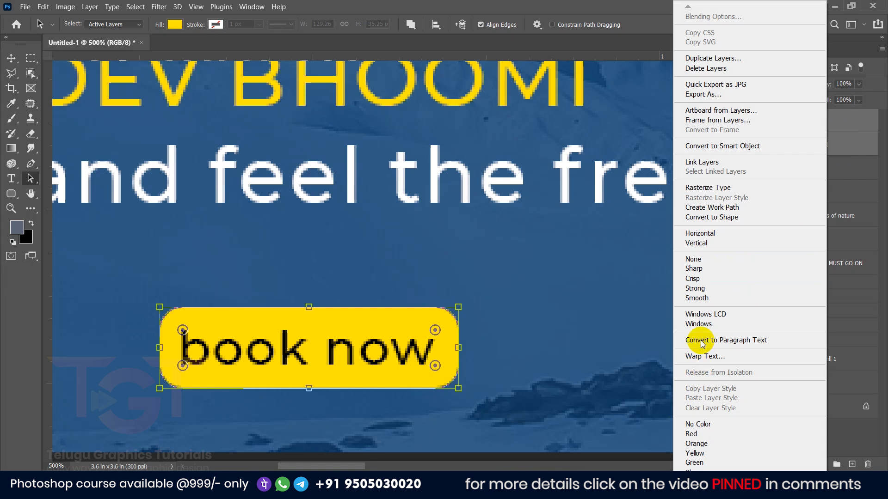
left_click(703, 162)
Step: Move the linked "book now" button to the left margin guide beneath the travel text
scroll(323, 333, "down", 5)
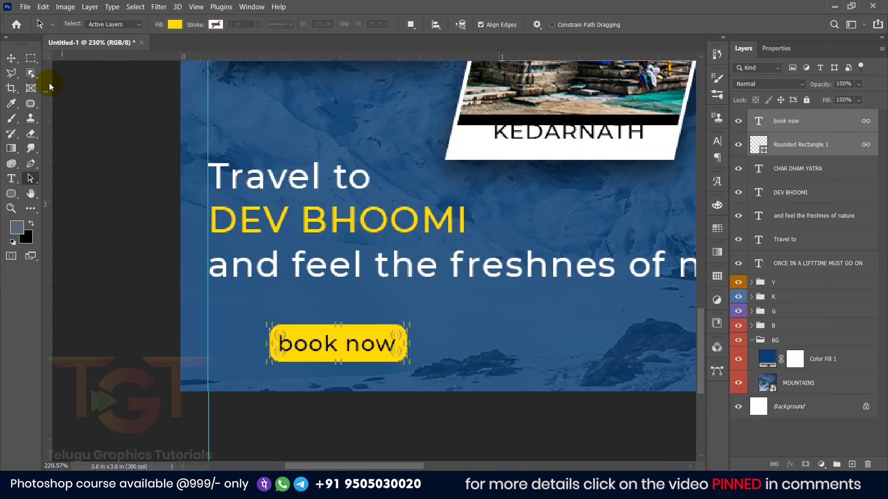
left_click(11, 58)
left_click_drag(347, 343, 286, 349)
scroll(285, 351, "down", 4)
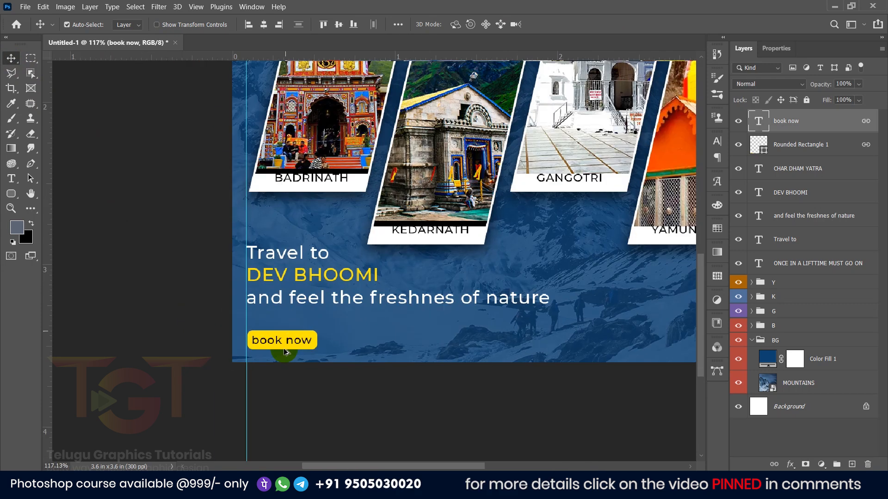
Step: Set DEV BHOOMI in a bolder weight at 10 pt and adjust the vertical spacing of the travel text
scroll(286, 351, "up", 2)
double_click(319, 261)
left_click(253, 24)
left_click(302, 24)
type("10")
left_click(551, 24)
key("v")
key("shift+Down")
left_click(136, 241)
scroll(222, 262, "down", 1)
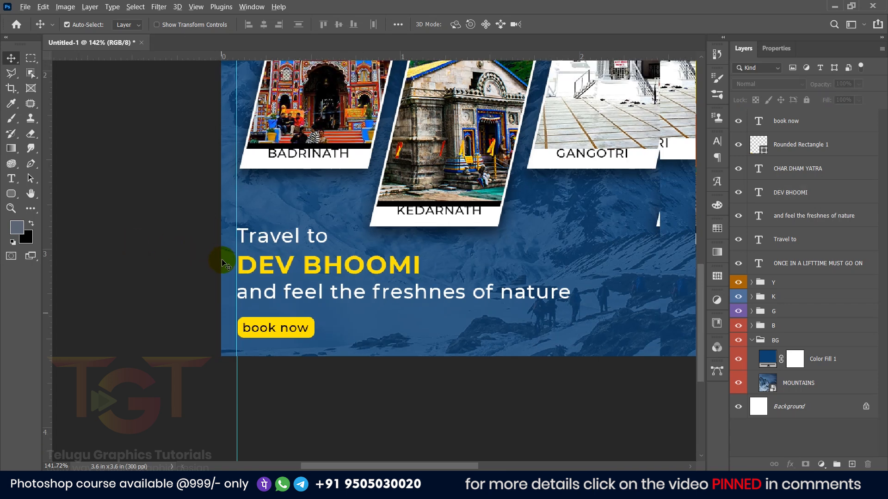
Step: Duplicate "Travel to" to the area below the YAMUNOTRI frame and replace the copy's text with the contact phone number
scroll(223, 264, "down", 2)
scroll(469, 382, "up", 3)
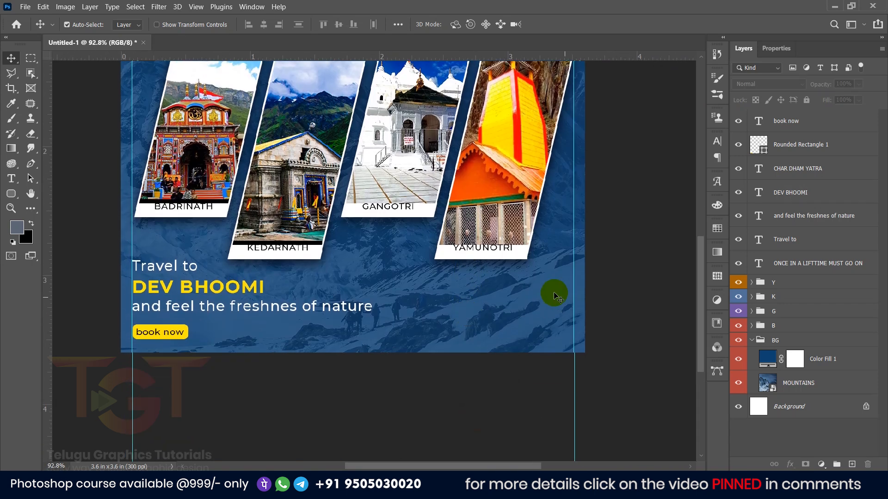
left_click_drag(183, 270, 512, 303)
scroll(512, 305, "up", 2)
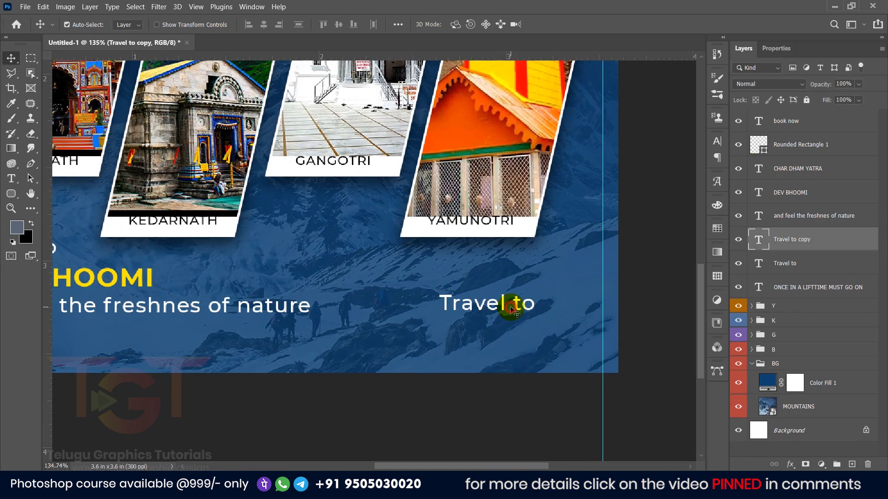
double_click(511, 309)
type("+69 124 4XX1")
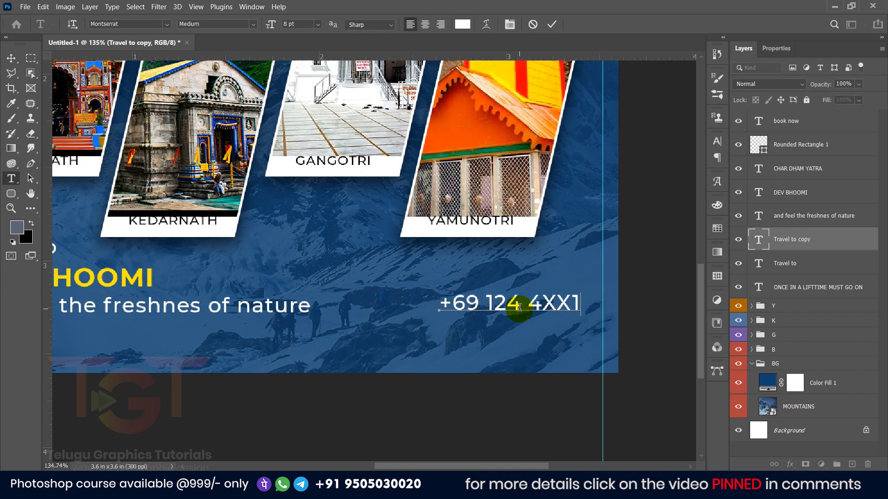
Step: Set the contact phone number text to 5 pt
key("ctrl+a")
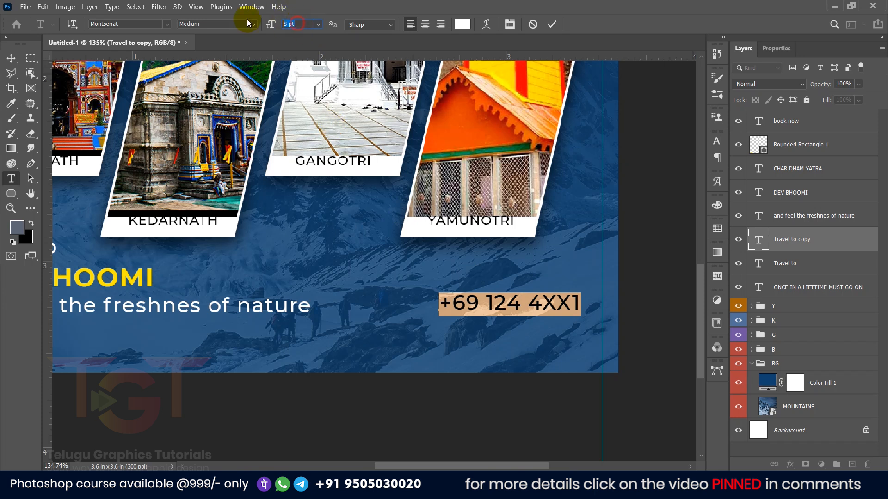
type("5")
key("Return")
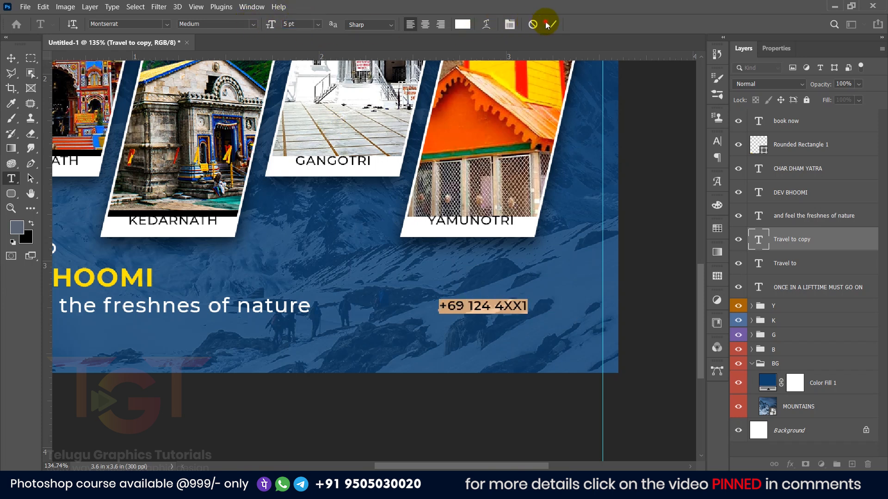
left_click(550, 24)
key("v")
Step: Duplicate the phone number line directly beneath it and replace the copy's text with the contact e-mail address
scroll(509, 301, "up", 2)
left_click_drag(527, 323, 574, 346)
double_click(541, 345)
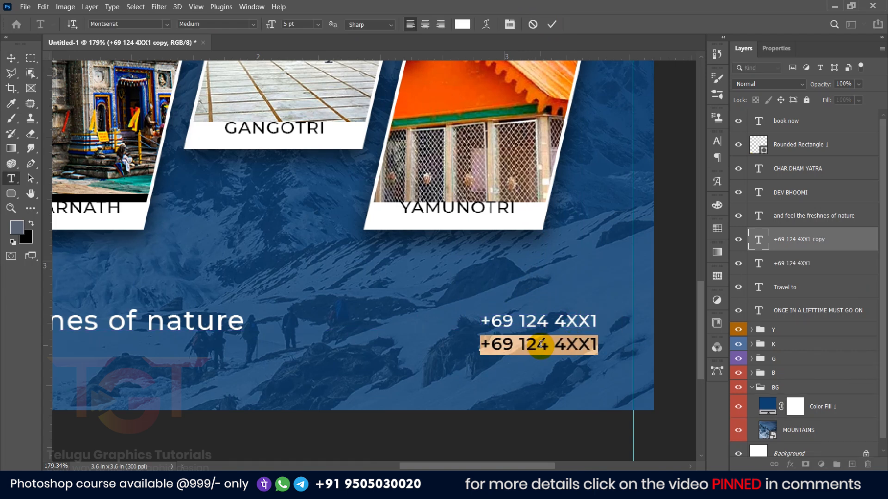
type("YOUR")
key("BackSpace")
key("BackSpace")
key("BackSpace")
key("BackSpace")
key("Caps_Lock")
type("yourdimmy@mail.")
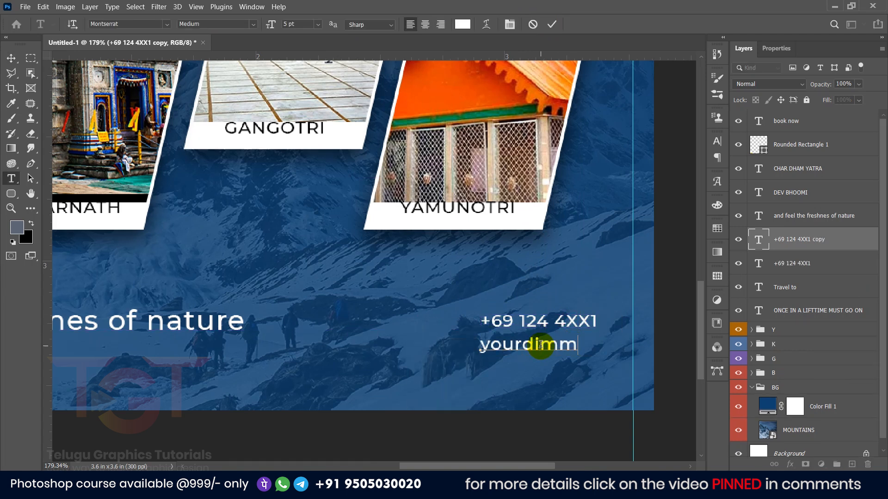
left_click(551, 24)
Step: Align the right end of the e-mail line with the phone number line above it and select both lines
key("v")
left_click_drag(611, 344, 545, 338)
left_click(543, 323, "shift")
scroll(497, 338, "down", 3)
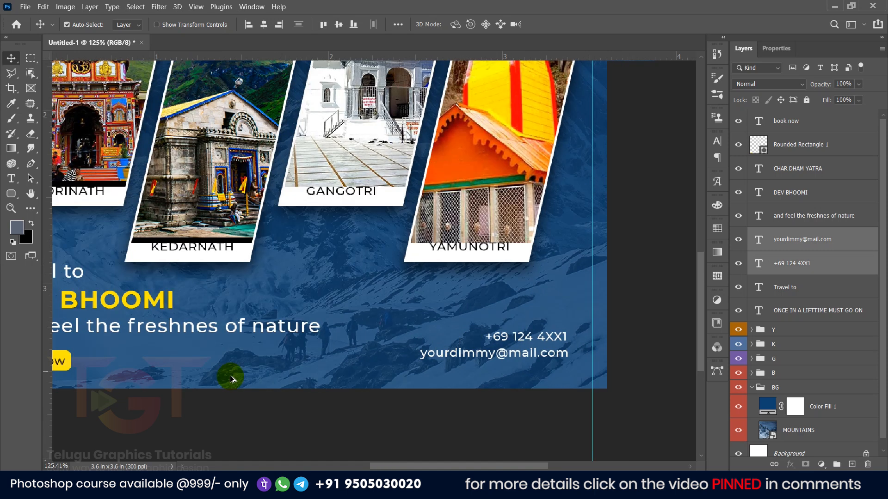
Step: Add a horizontal guide along the book now button's lower edge and align the two contact lines to it
left_click_drag(187, 364, 277, 315)
left_click_drag(132, 59, 132, 323)
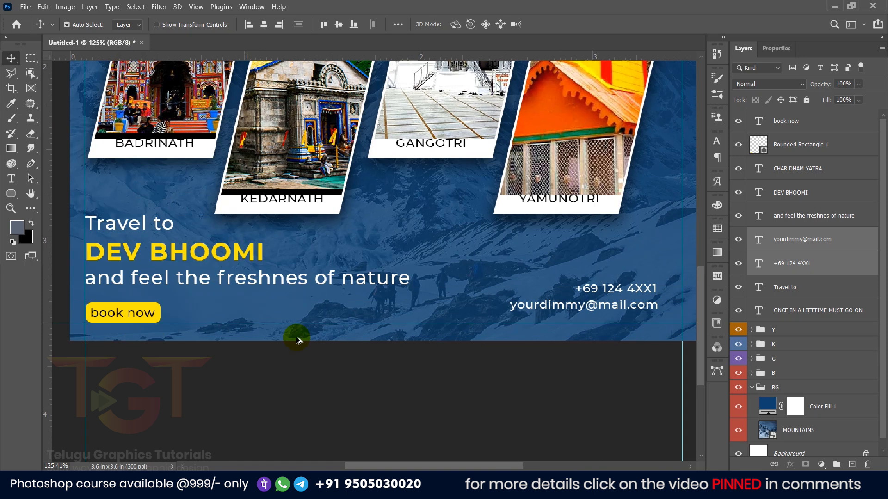
scroll(547, 353, "up", 3)
scroll(431, 297, "up", 5)
left_click_drag(650, 288, 426, 331)
scroll(460, 336, "up", 3)
key("Up")
key("Up")
key("Down")
left_click(481, 370)
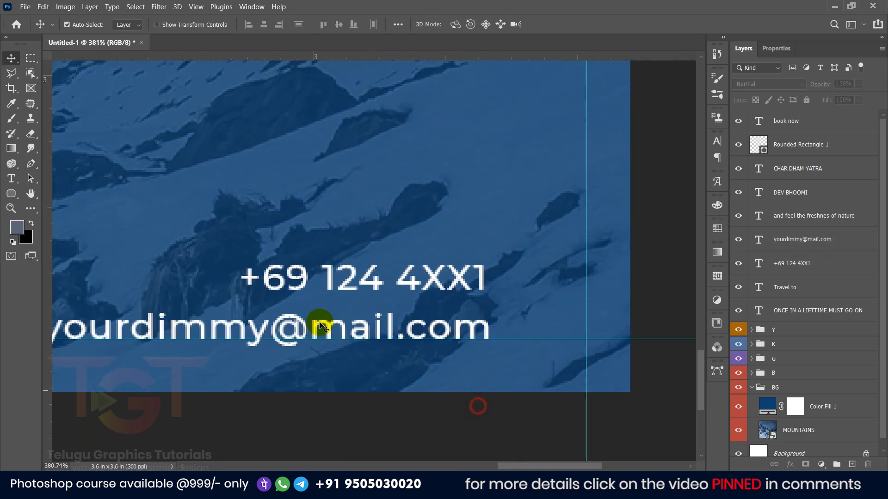
Step: Draw a circle about 21 px across just right of the phone number with the Ellipse tool and fill it yellow
left_click(11, 193)
right_click(11, 194)
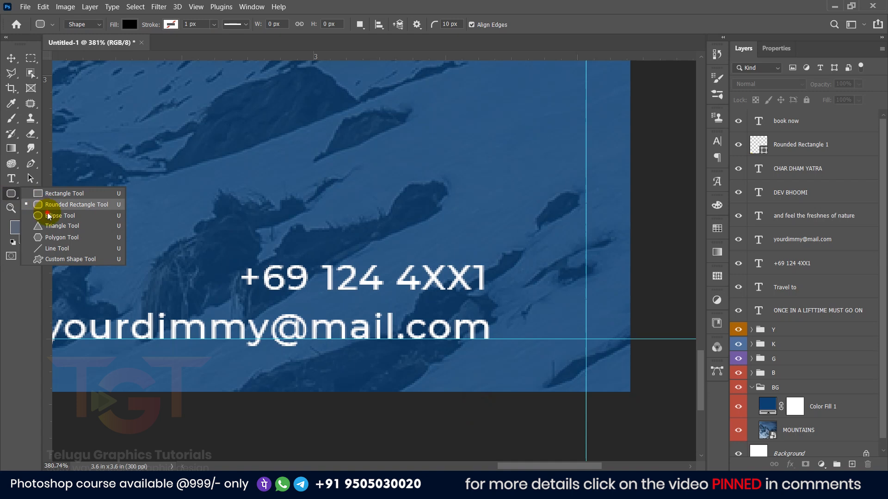
left_click(59, 216)
scroll(457, 252, "up", 2)
left_click_drag(517, 273, 562, 305)
scroll(554, 299, "down", 5)
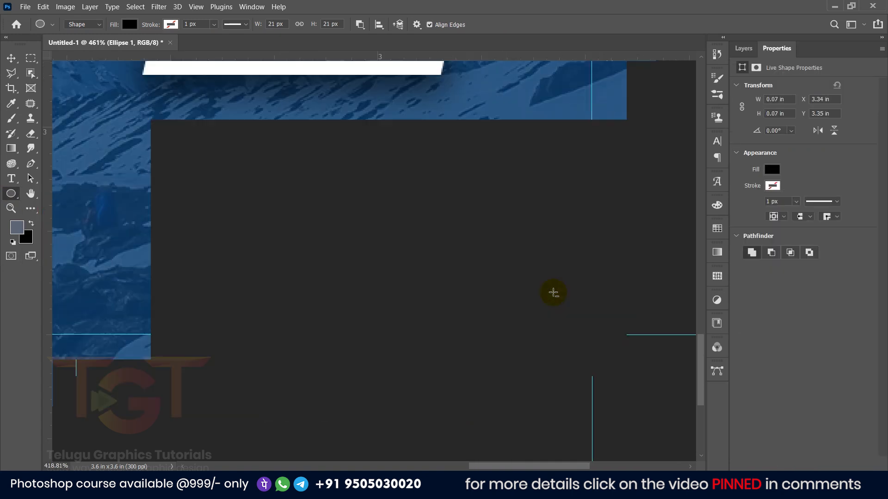
left_click(780, 170)
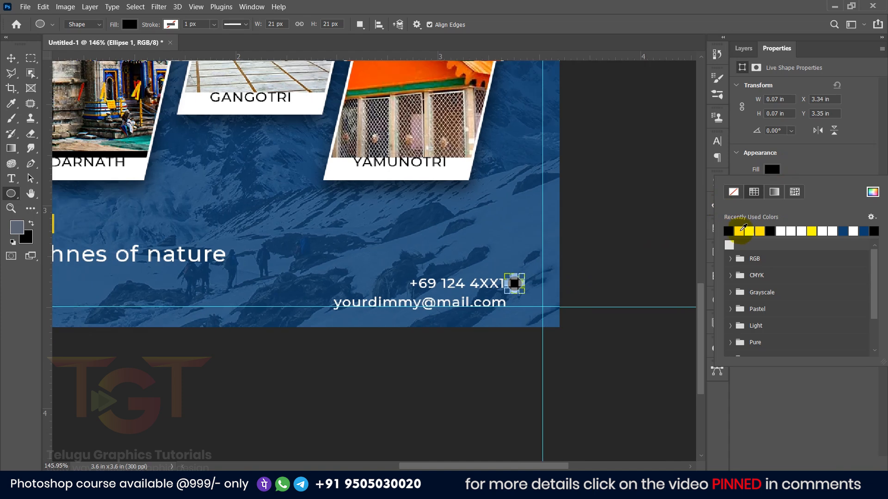
left_click(728, 231)
left_click(12, 58)
Step: Place the yellow circle and a duplicate above it against the right margin guide, and move both contact lines next to them
scroll(514, 324, "up", 5)
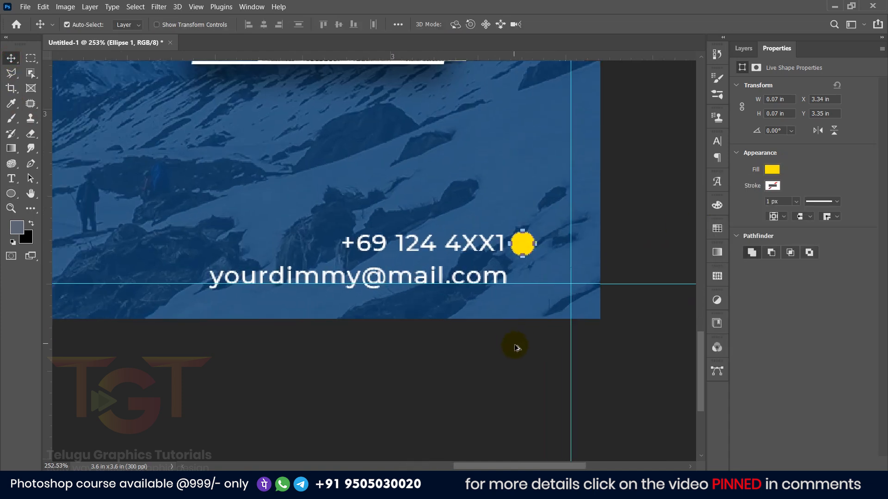
left_click_drag(526, 208, 597, 263)
left_click_drag(599, 205, 609, 175)
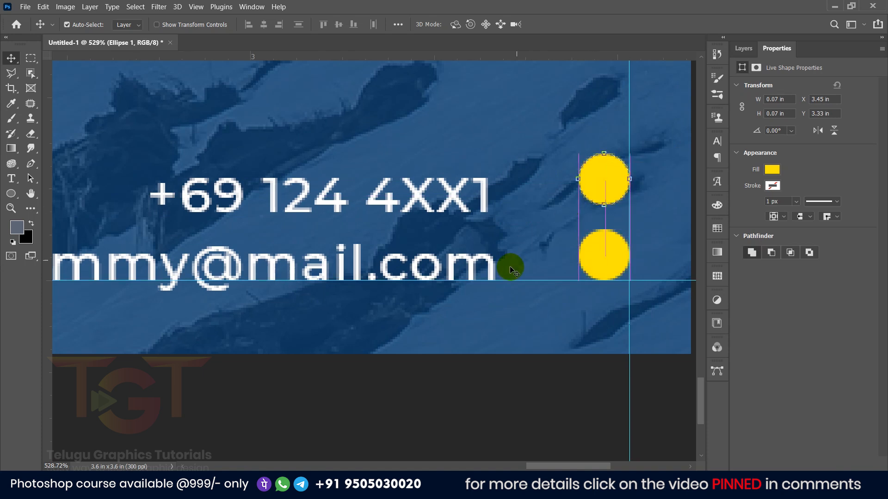
left_click_drag(491, 269, 546, 254)
left_click_drag(488, 197, 545, 180)
scroll(545, 180, "up", 2)
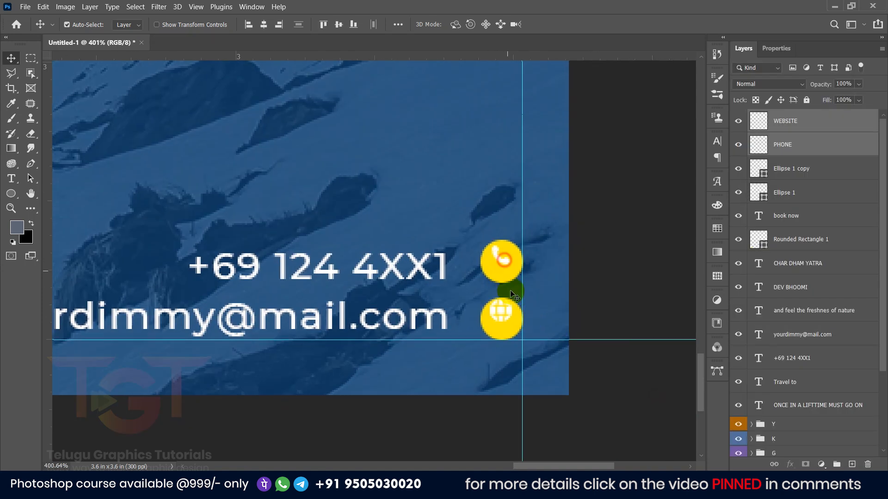
Step: Center the WEBSITE icon in the lower yellow circle and the PHONE icon in the upper one
left_click_drag(501, 309, 502, 320)
scroll(503, 320, "up", 4)
left_click_drag(509, 177, 511, 194)
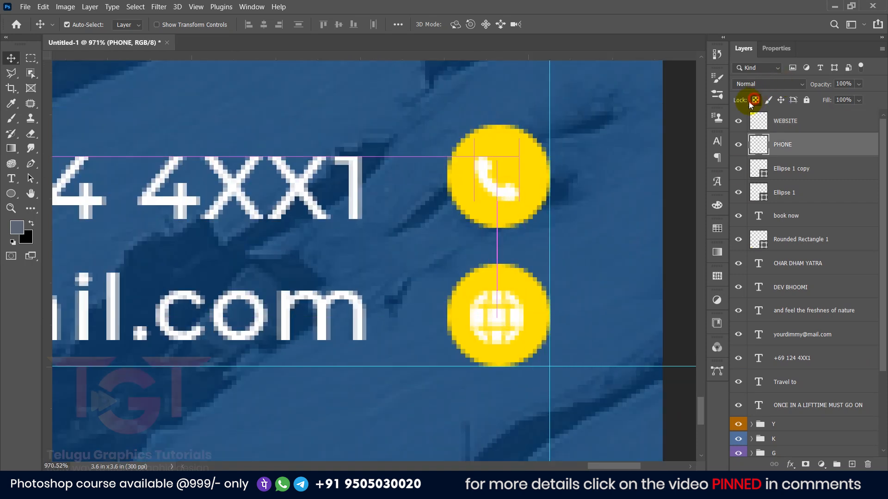
Step: Fill the PHONE and WEBSITE icons with black, with their layers' transparent pixels locked
key("b")
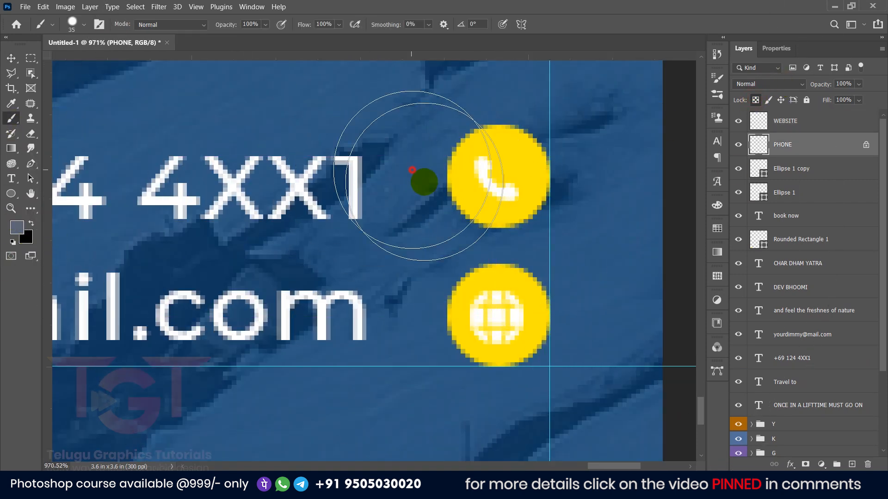
key("alt+BackSpace")
key("x")
key("alt+BackSpace")
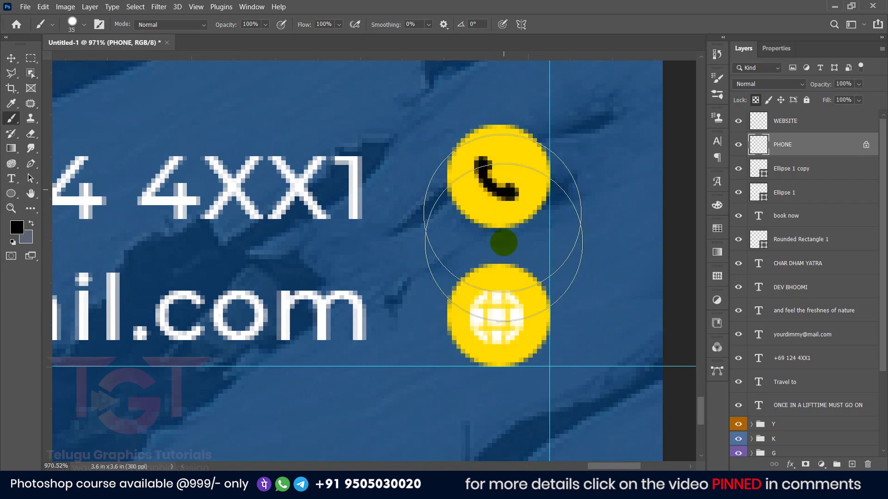
key("alt+bracketright")
left_click(755, 100)
key("alt+BackSpace")
left_click(11, 58)
key("ctrl+0")
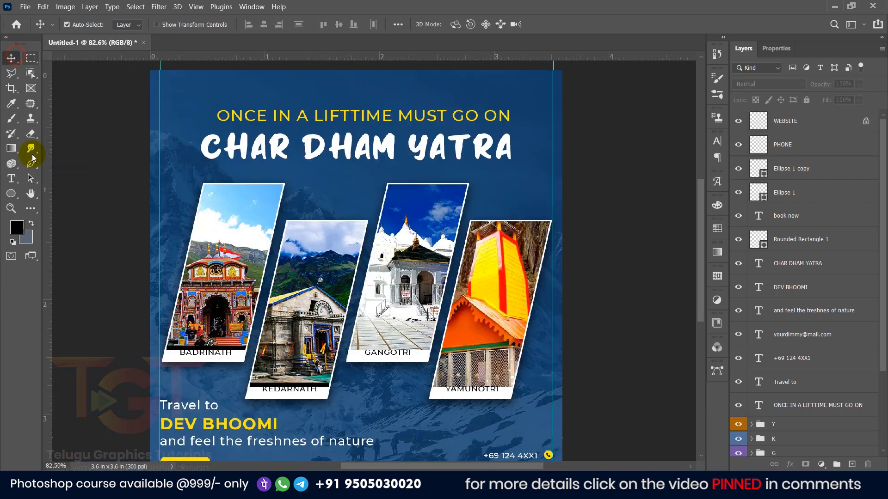
Step: Add the text YOUR LOGO above the poster's headings and color it white
left_click(11, 178)
left_click(385, 92)
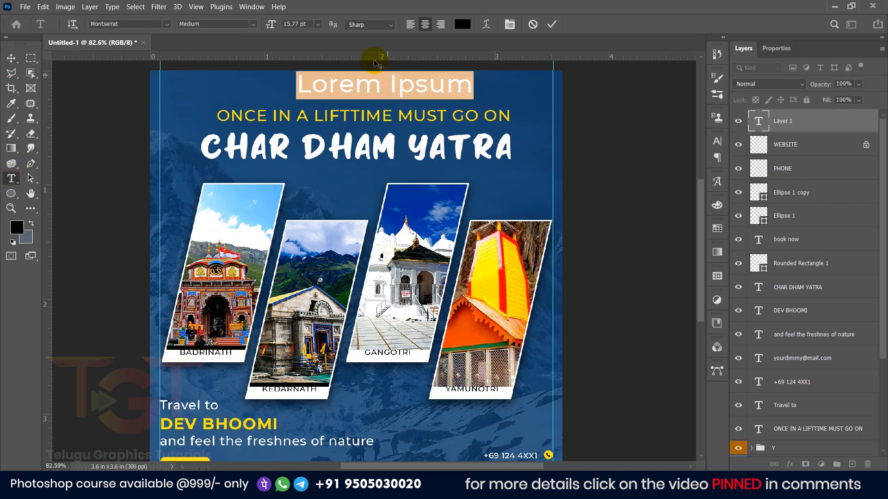
type("YOUR LOGO")
key("ctrl+a")
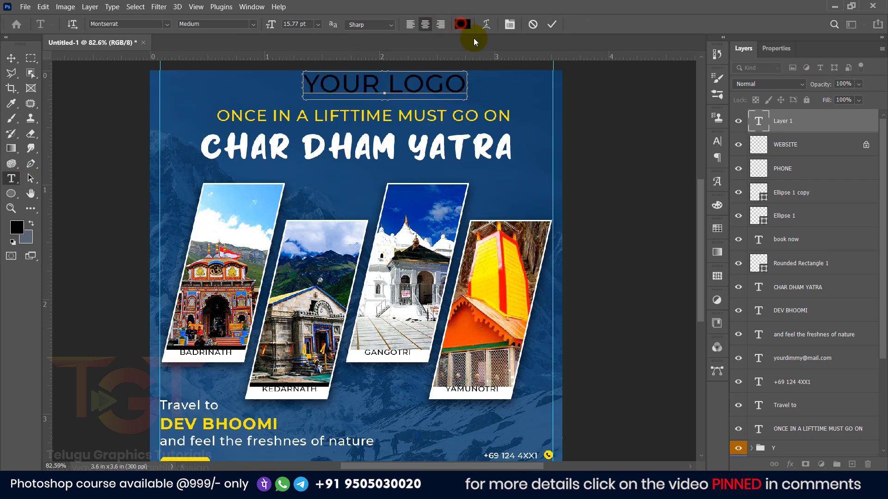
left_click(462, 24)
left_click_drag(602, 253, 525, 204)
left_click(825, 207)
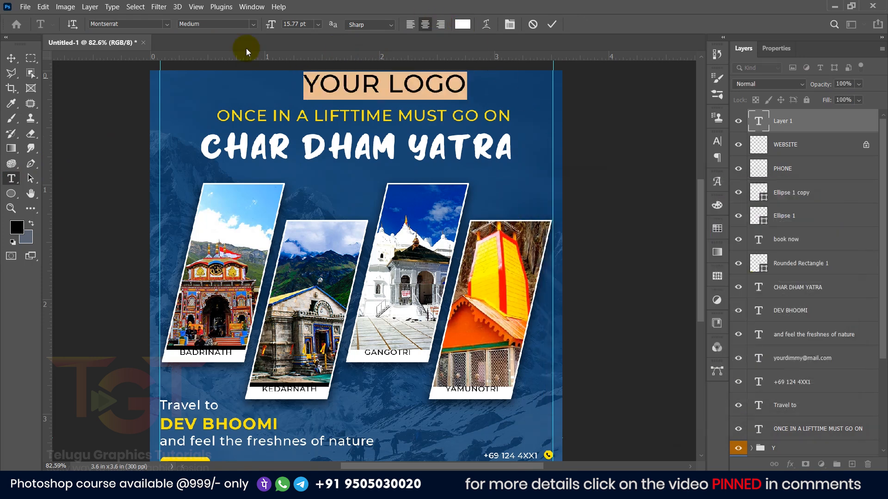
Step: Set YOUR LOGO to Bold at 6 pt and move it to the poster's upper-right corner, inside the margin guide
left_click(251, 25)
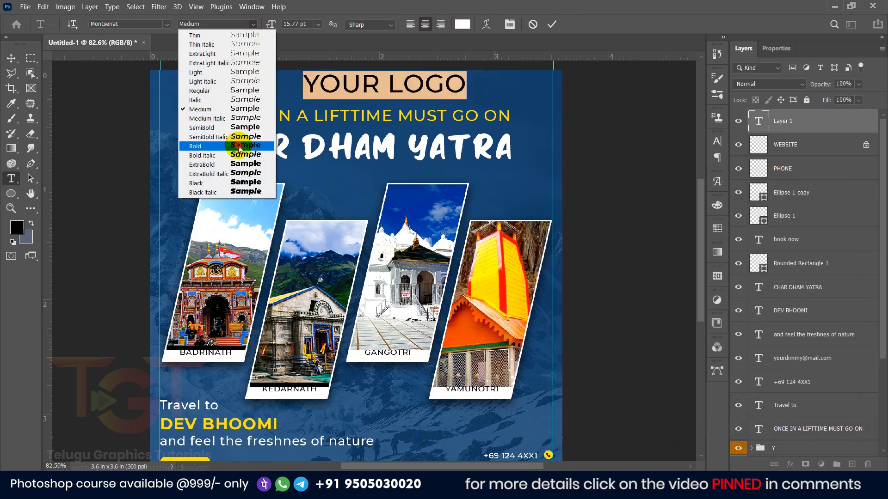
left_click(239, 147)
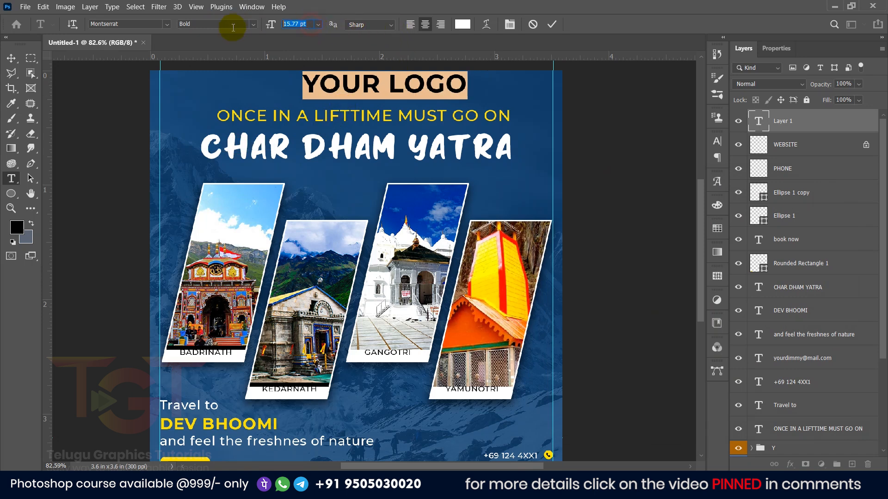
type("6")
key("Return")
left_click_drag(396, 95, 535, 90)
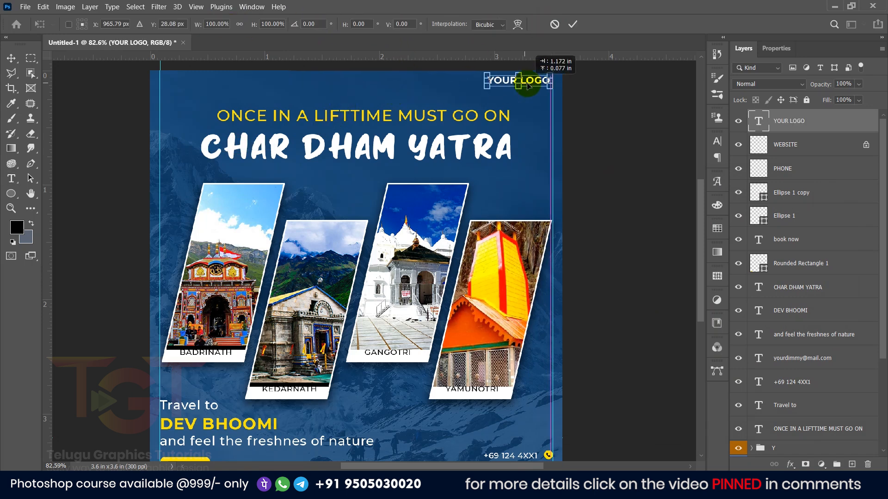
key("Return")
key("ctrl+0")
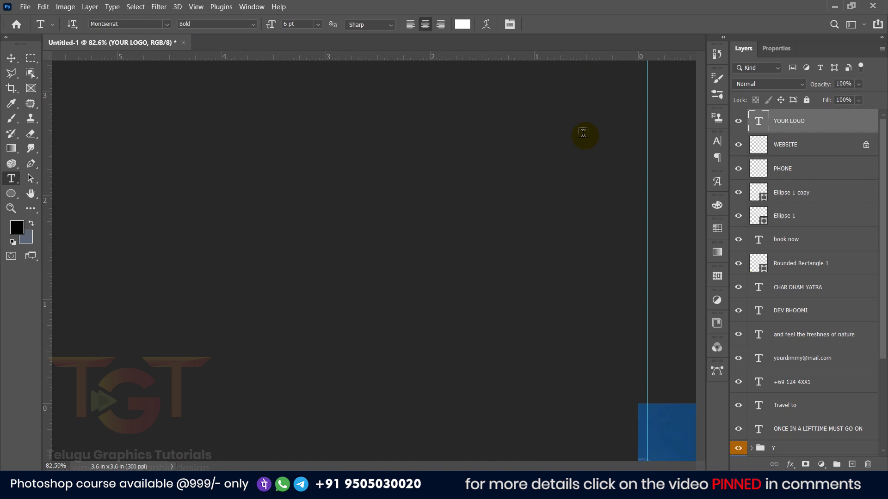